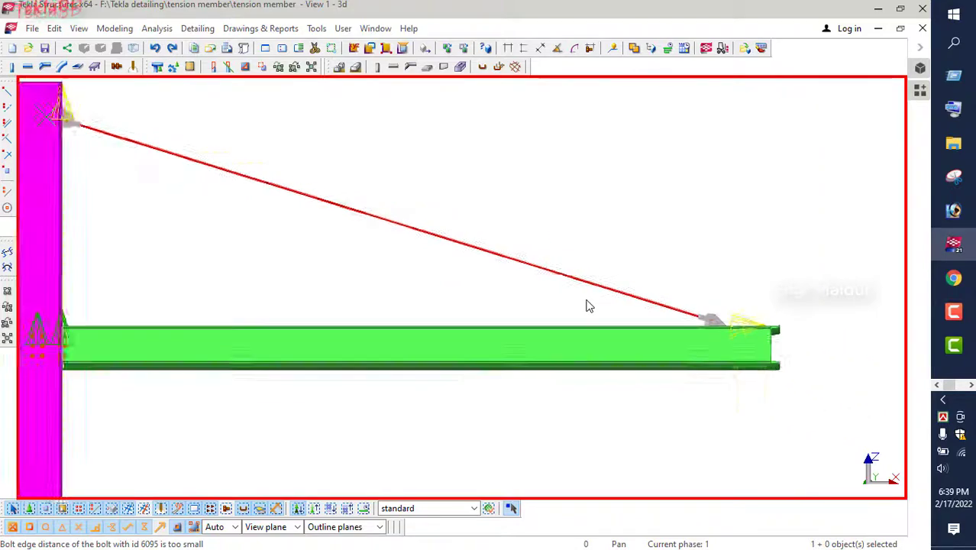
- Examine the existing tension rod and its gusset connections at the column and at the outer end of the beam
{"action": "middle_click_drag", "start_coordinate": [604, 323], "coordinate": [609, 371], "text": "ctrl"}
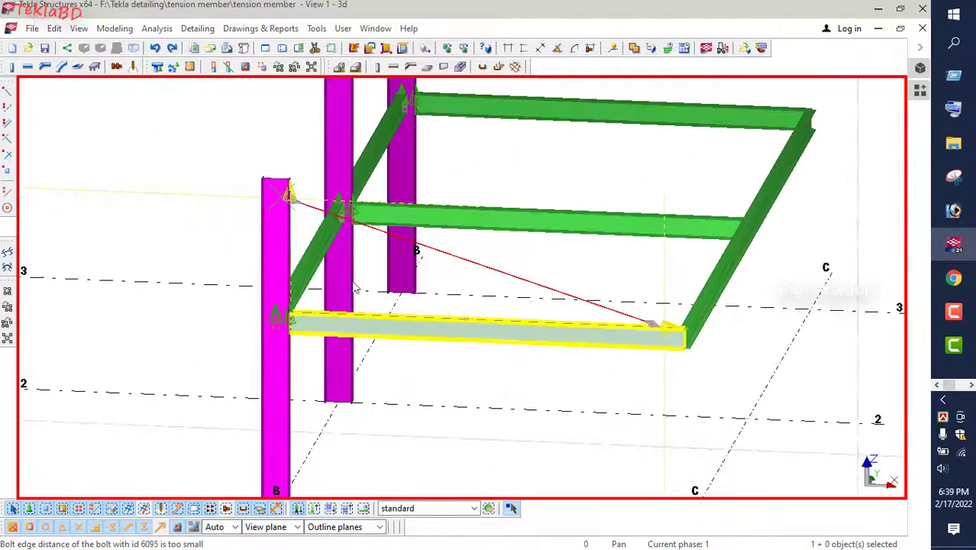
{"action": "scroll", "coordinate": [289, 187], "scroll_direction": "up", "scroll_amount": 5}
{"action": "middle_click_drag", "start_coordinate": [289, 184], "coordinate": [325, 261], "text": "ctrl"}
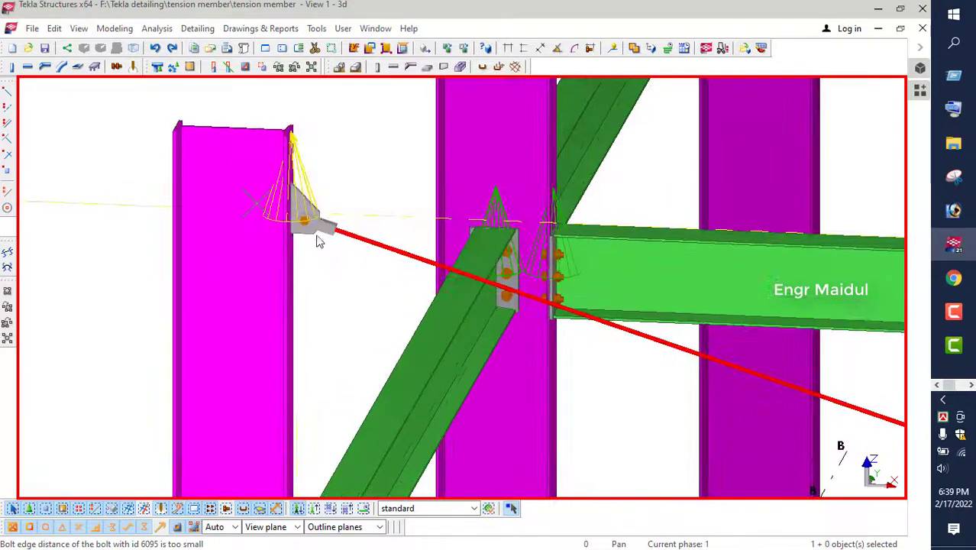
{"action": "scroll", "coordinate": [319, 241], "scroll_direction": "up", "scroll_amount": 4}
{"action": "scroll", "coordinate": [300, 263], "scroll_direction": "down", "scroll_amount": 3}
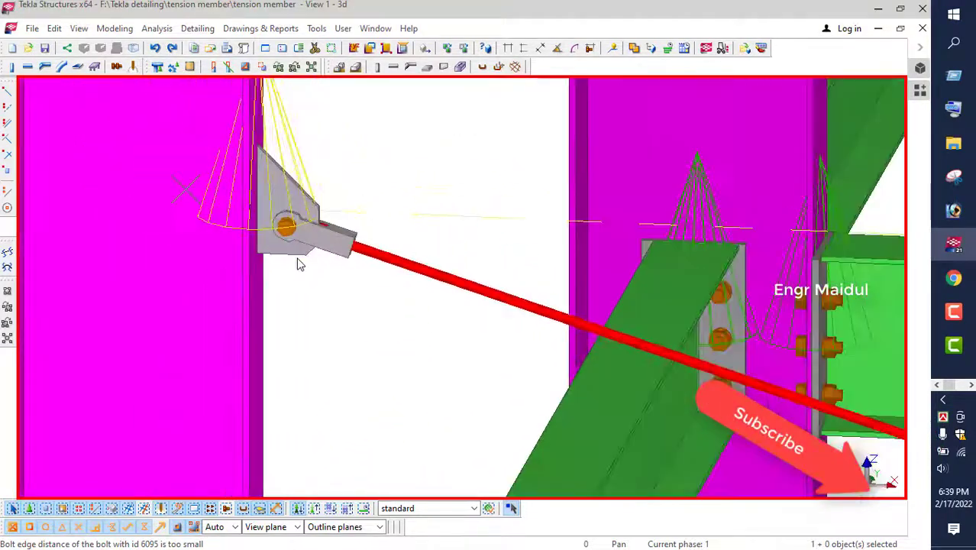
{"action": "scroll", "coordinate": [300, 264], "scroll_direction": "down", "scroll_amount": 8}
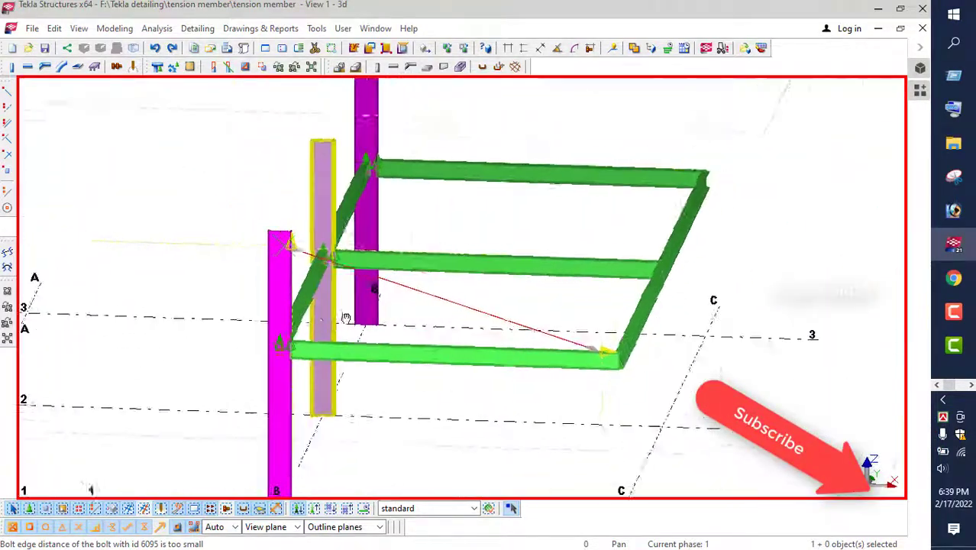
{"action": "key", "text": "ctrl+p"}
{"action": "scroll", "coordinate": [598, 342], "scroll_direction": "up", "scroll_amount": 8}
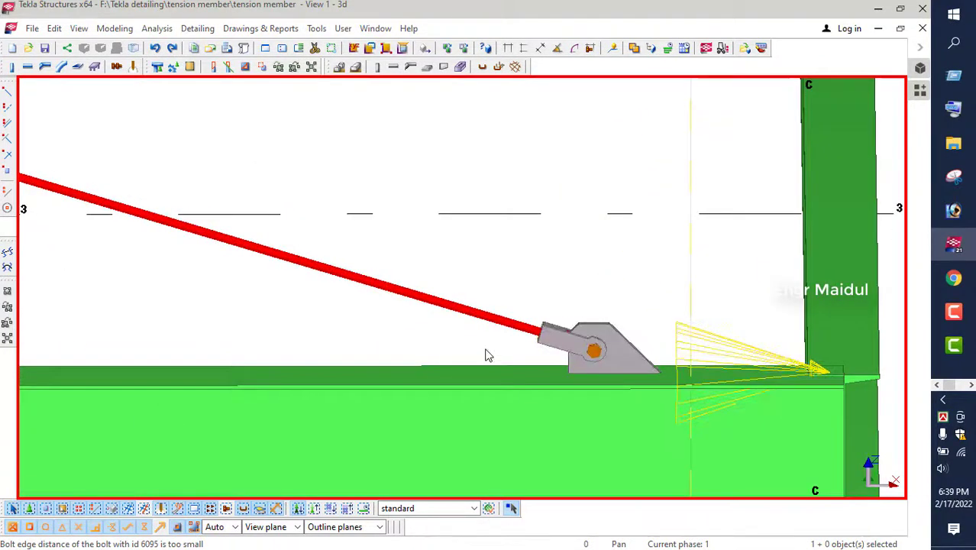
{"action": "scroll", "coordinate": [487, 355], "scroll_direction": "down", "scroll_amount": 8}
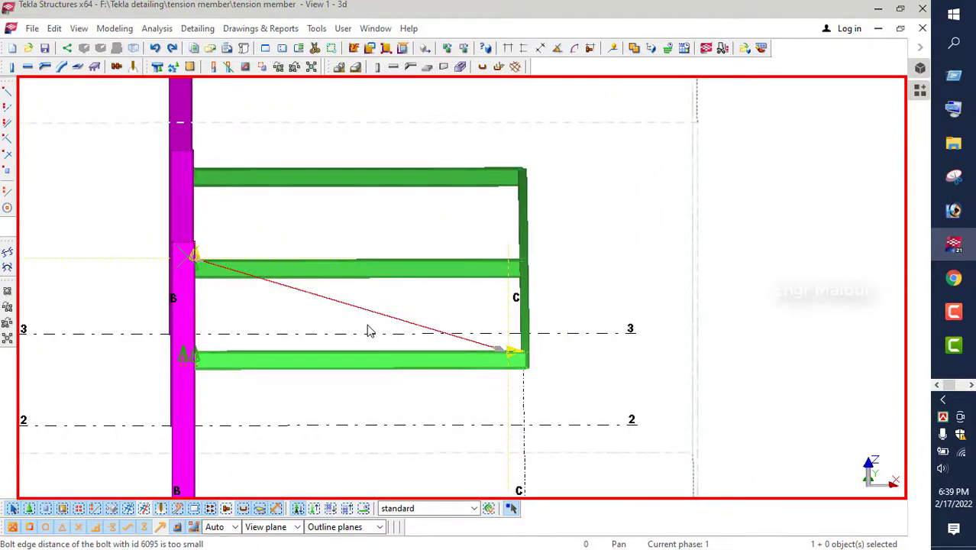
{"action": "middle_click_drag", "start_coordinate": [364, 323], "coordinate": [313, 323], "text": "ctrl"}
{"action": "scroll", "coordinate": [501, 353], "scroll_direction": "up", "scroll_amount": 2}
{"action": "scroll", "coordinate": [544, 384], "scroll_direction": "up", "scroll_amount": 2}
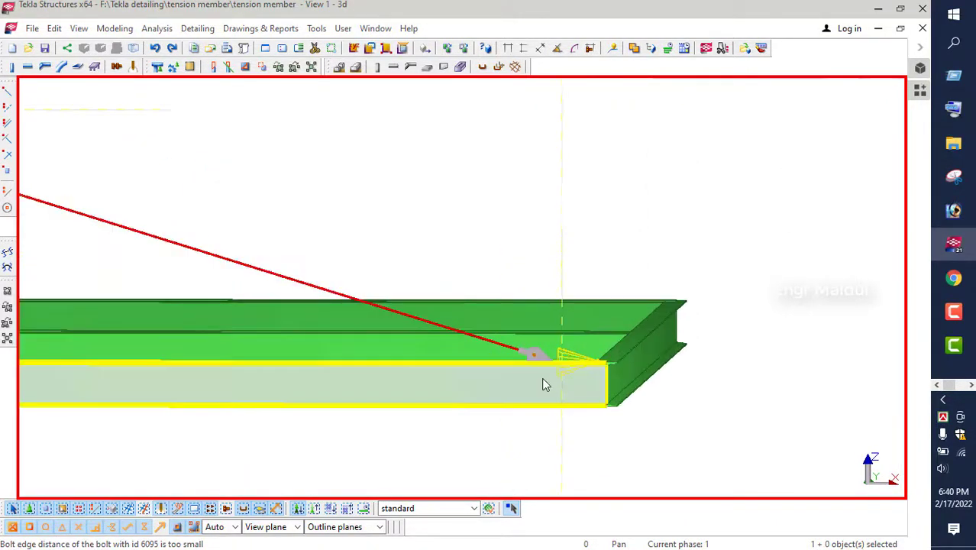
{"action": "scroll", "coordinate": [530, 344], "scroll_direction": "up", "scroll_amount": 2}
{"action": "scroll", "coordinate": [527, 350], "scroll_direction": "up", "scroll_amount": 3}
{"action": "scroll", "coordinate": [528, 370], "scroll_direction": "down", "scroll_amount": 8}
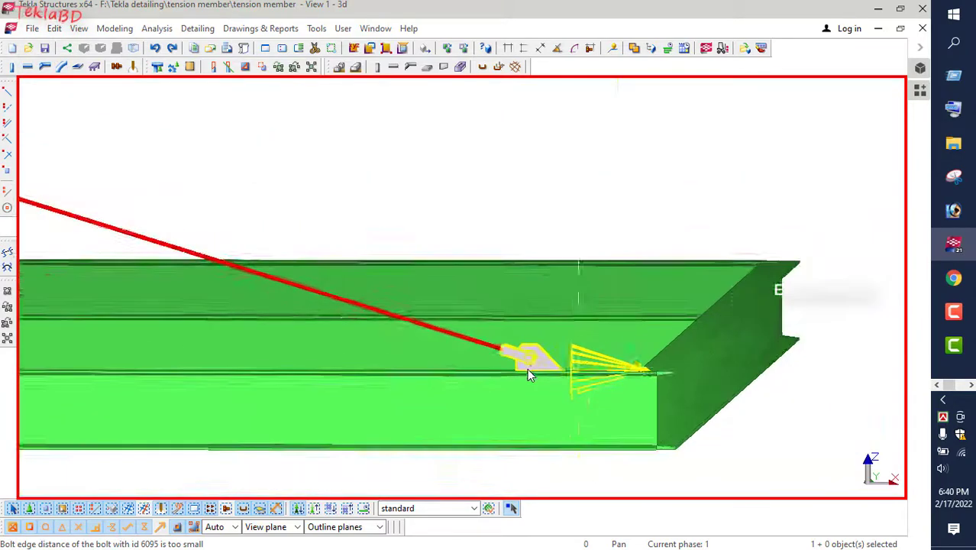
{"action": "scroll", "coordinate": [527, 368], "scroll_direction": "down", "scroll_amount": 1}
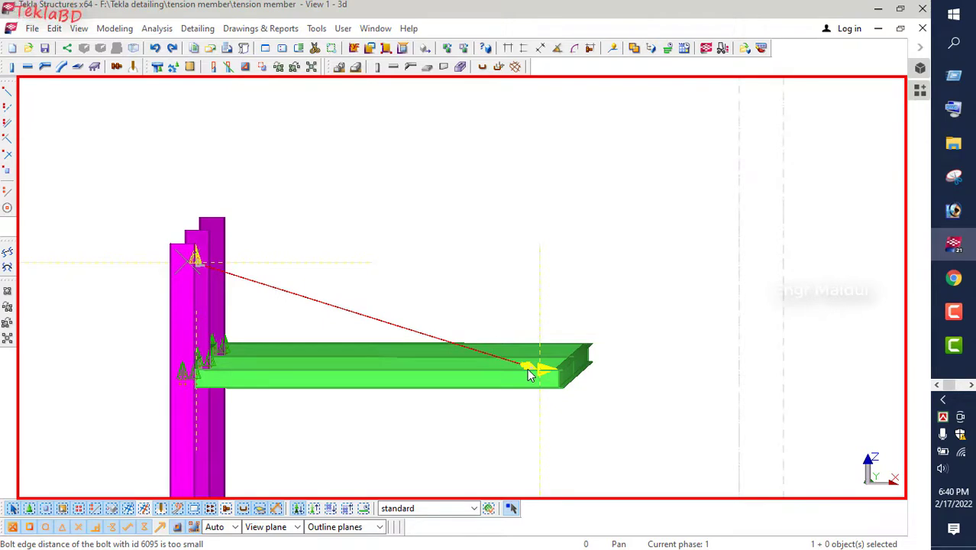
- Switch to the browser and look through the Tekla tutorial uploads on the YouTube channel's videos page
{"action": "left_click", "coordinate": [953, 278]}
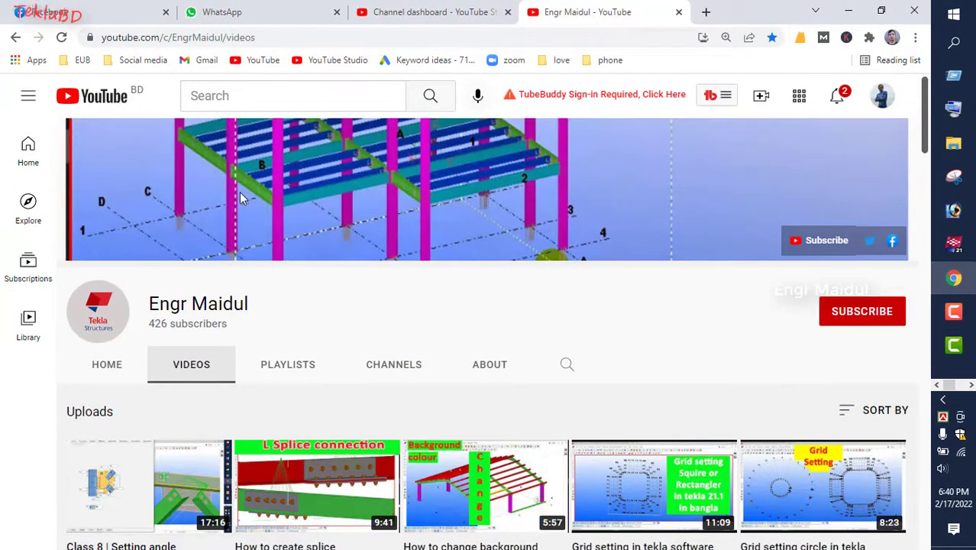
{"action": "left_click", "coordinate": [239, 101]}
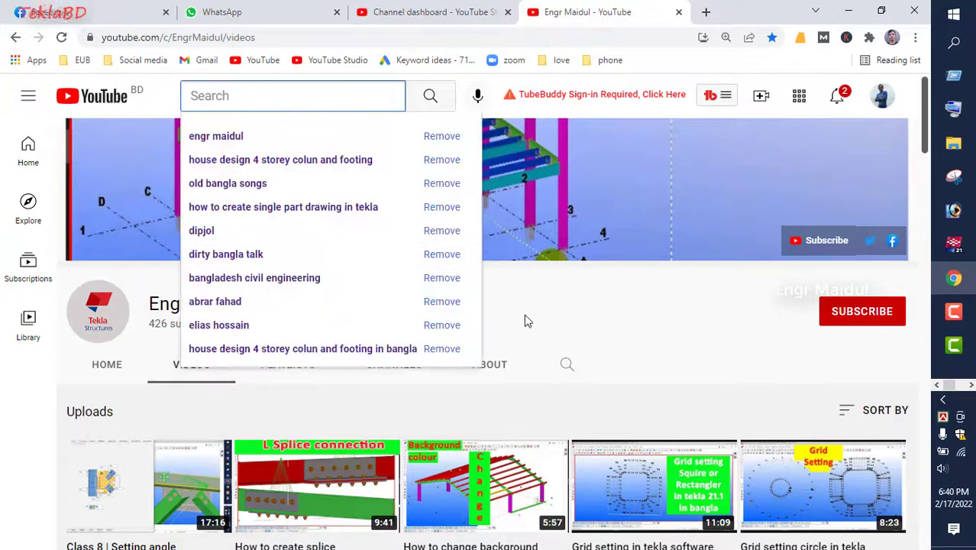
{"action": "left_click", "coordinate": [185, 294]}
{"action": "left_click_drag", "start_coordinate": [148, 303], "coordinate": [226, 308]}
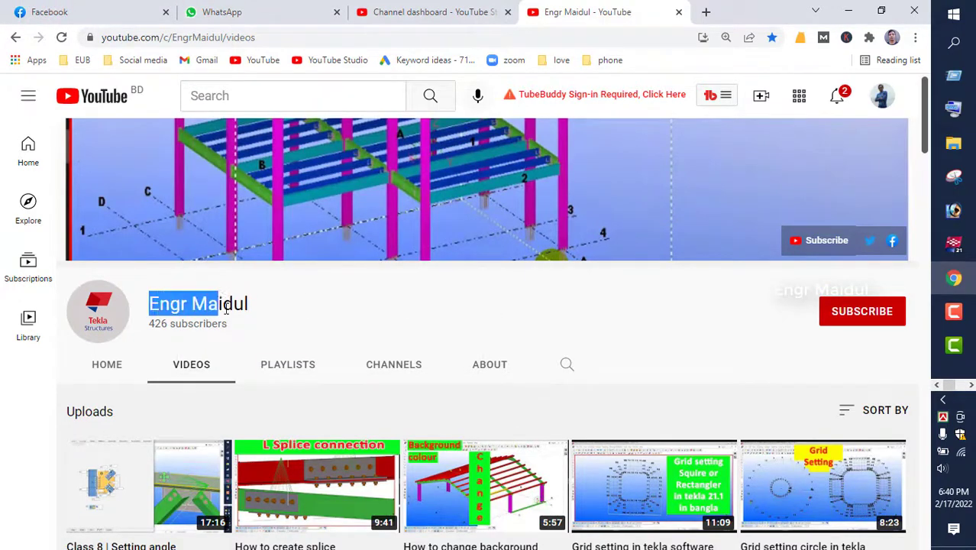
{"action": "left_click", "coordinate": [278, 299]}
{"action": "scroll", "coordinate": [305, 298], "scroll_direction": "down", "scroll_amount": 3}
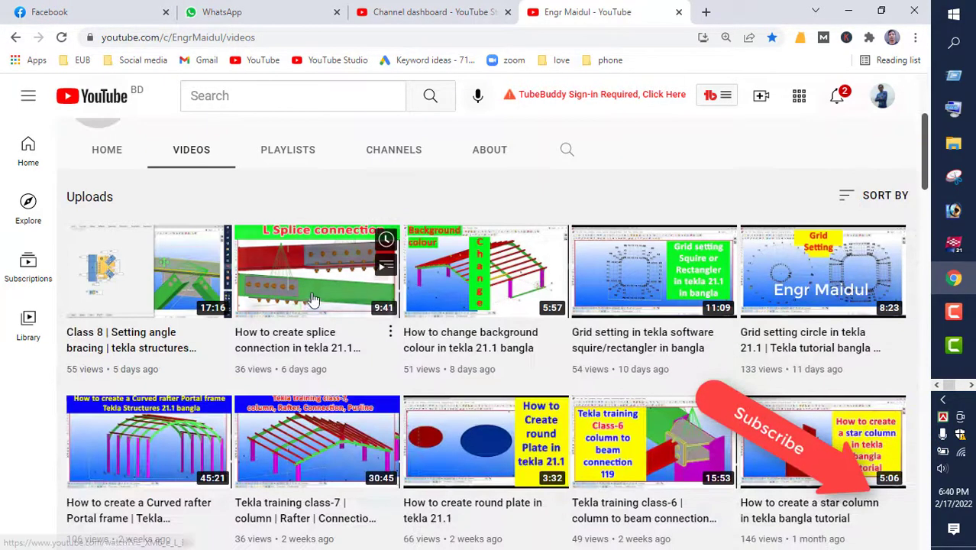
{"action": "scroll", "coordinate": [269, 290], "scroll_direction": "up", "scroll_amount": 3}
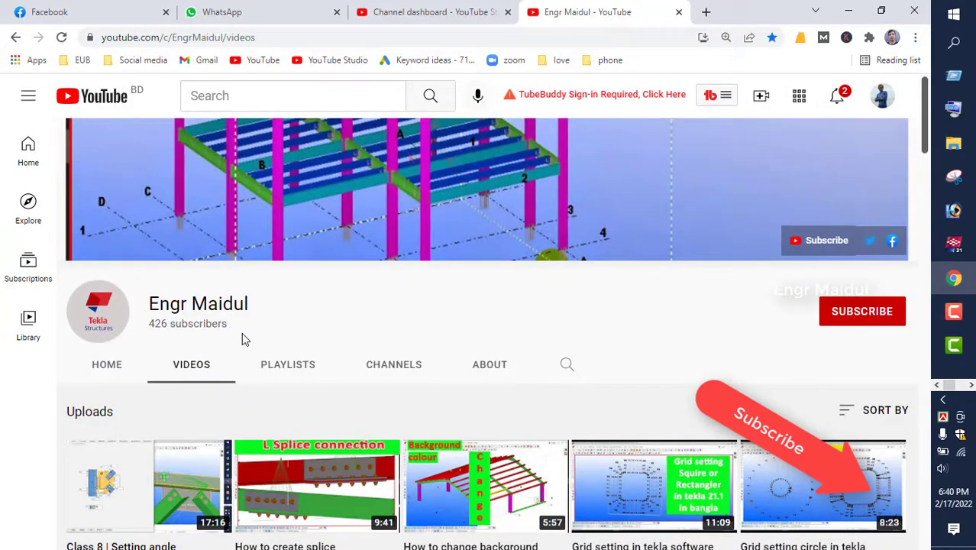
{"action": "scroll", "coordinate": [242, 334], "scroll_direction": "down", "scroll_amount": 20}
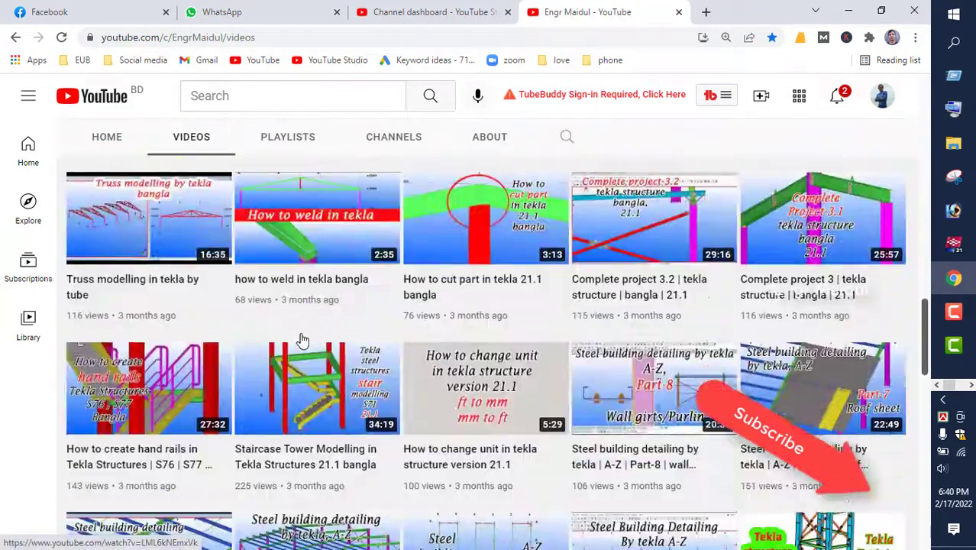
{"action": "scroll", "coordinate": [302, 339], "scroll_direction": "down", "scroll_amount": 10}
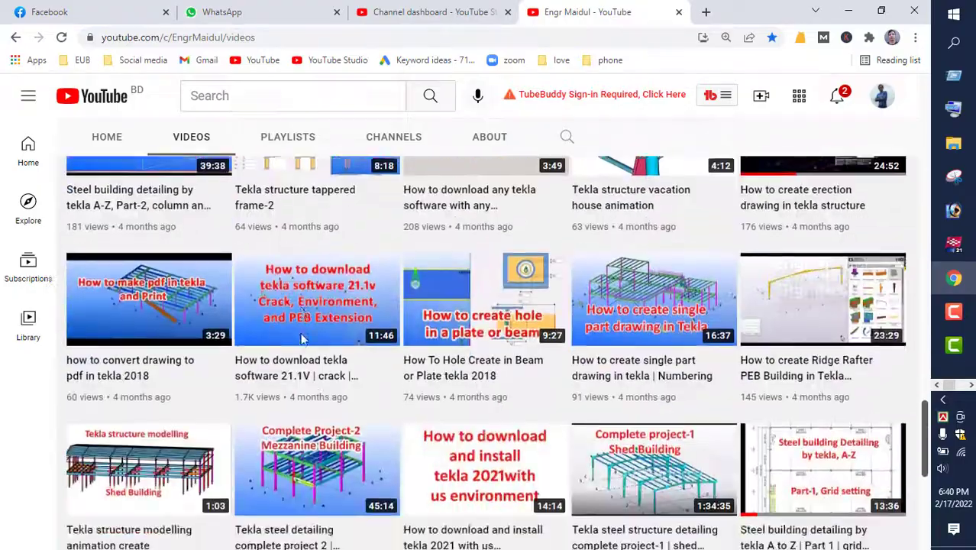
{"action": "scroll", "coordinate": [301, 334], "scroll_direction": "down", "scroll_amount": 4}
{"action": "scroll", "coordinate": [301, 339], "scroll_direction": "up", "scroll_amount": 9}
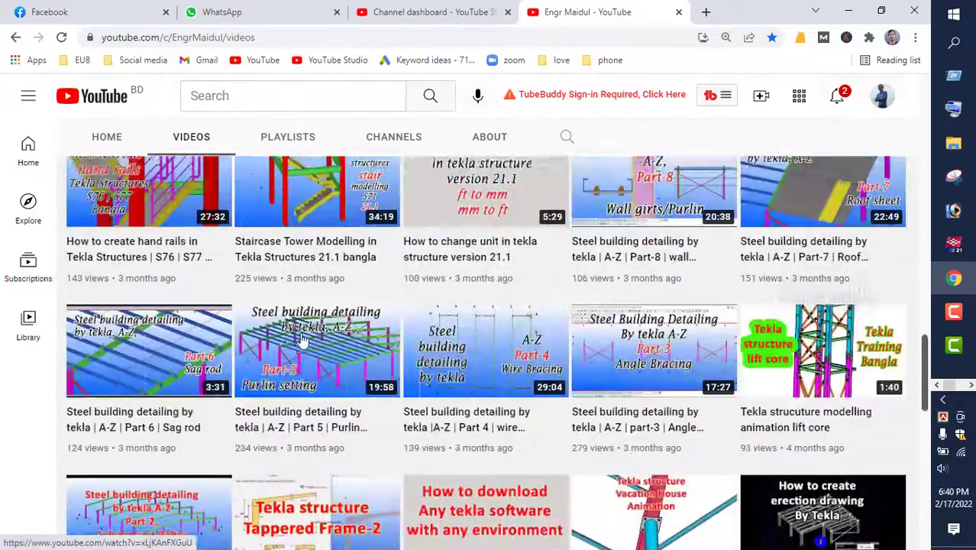
{"action": "scroll", "coordinate": [302, 339], "scroll_direction": "up", "scroll_amount": 20}
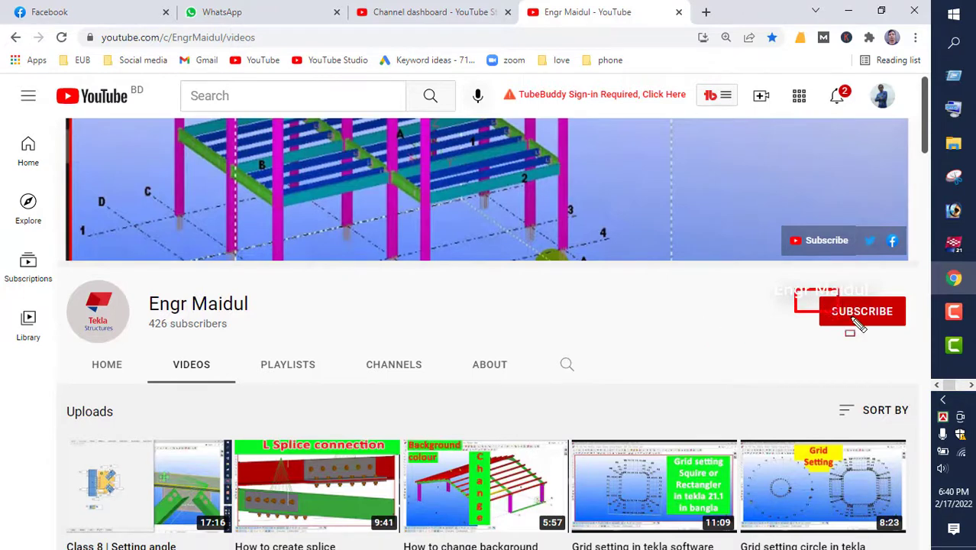
{"action": "left_click_drag", "start_coordinate": [857, 324], "coordinate": [922, 354]}
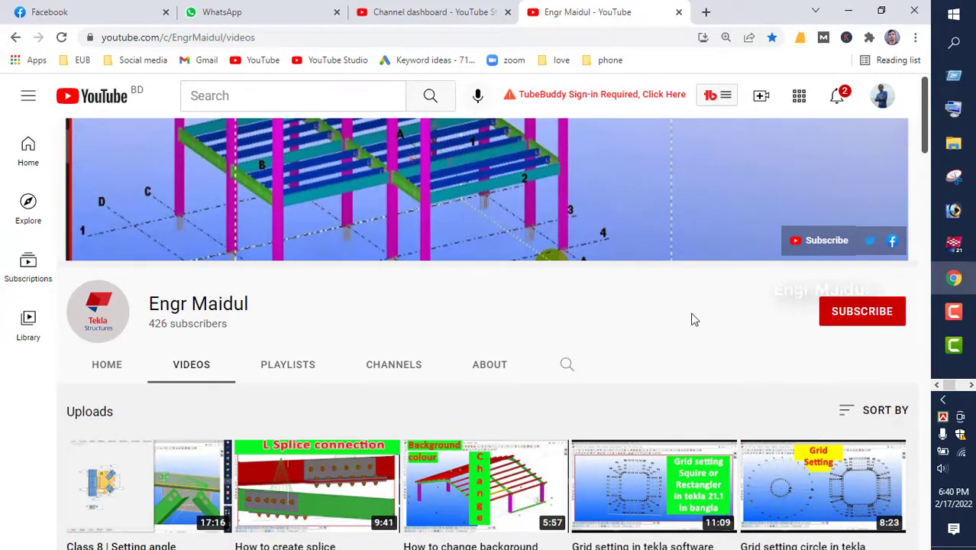
- Switch back to Tekla Structures and examine how the modelled rod connects the front column to the front beam's outer end
{"action": "left_click", "coordinate": [946, 284]}
{"action": "scroll", "coordinate": [592, 305], "scroll_direction": "down", "scroll_amount": 2}
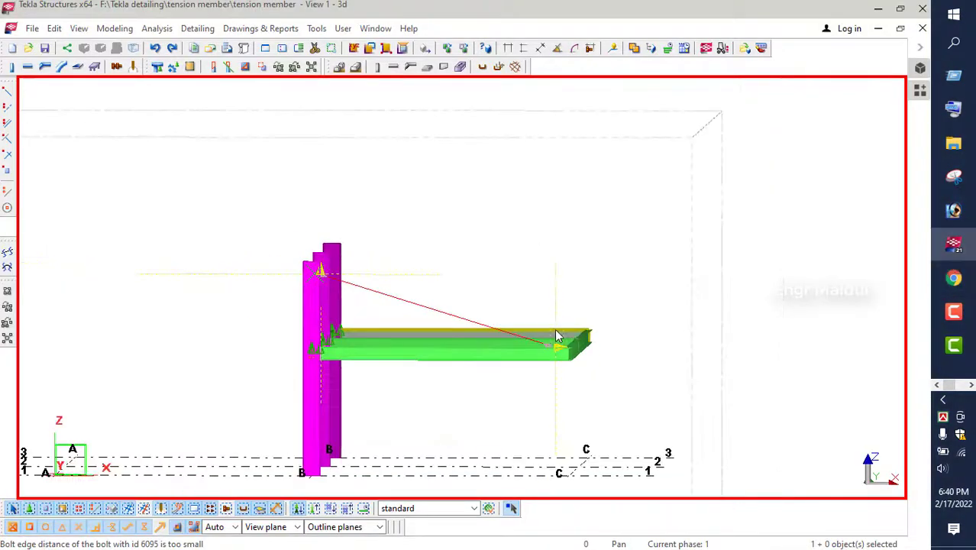
{"action": "middle_click_drag", "start_coordinate": [557, 336], "coordinate": [542, 382], "text": "ctrl"}
{"action": "scroll", "coordinate": [542, 355], "scroll_direction": "up", "scroll_amount": 6}
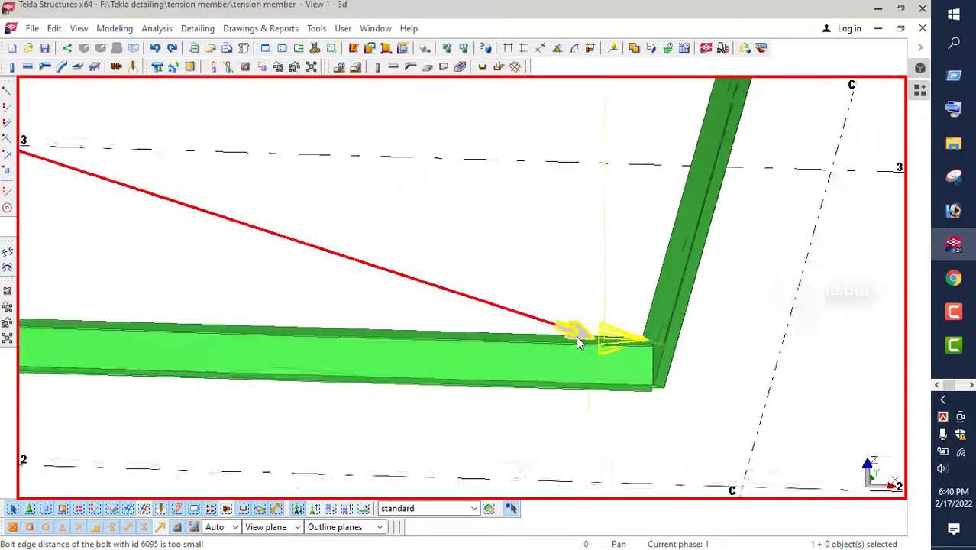
{"action": "scroll", "coordinate": [578, 341], "scroll_direction": "down", "scroll_amount": 3}
{"action": "scroll", "coordinate": [578, 342], "scroll_direction": "up", "scroll_amount": 5}
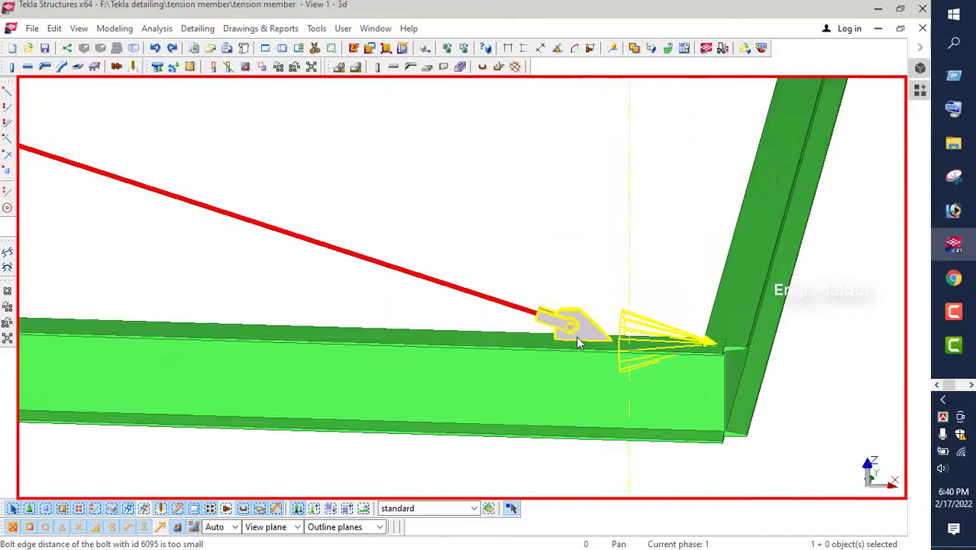
{"action": "scroll", "coordinate": [575, 351], "scroll_direction": "down", "scroll_amount": 2}
{"action": "scroll", "coordinate": [573, 378], "scroll_direction": "down", "scroll_amount": 5}
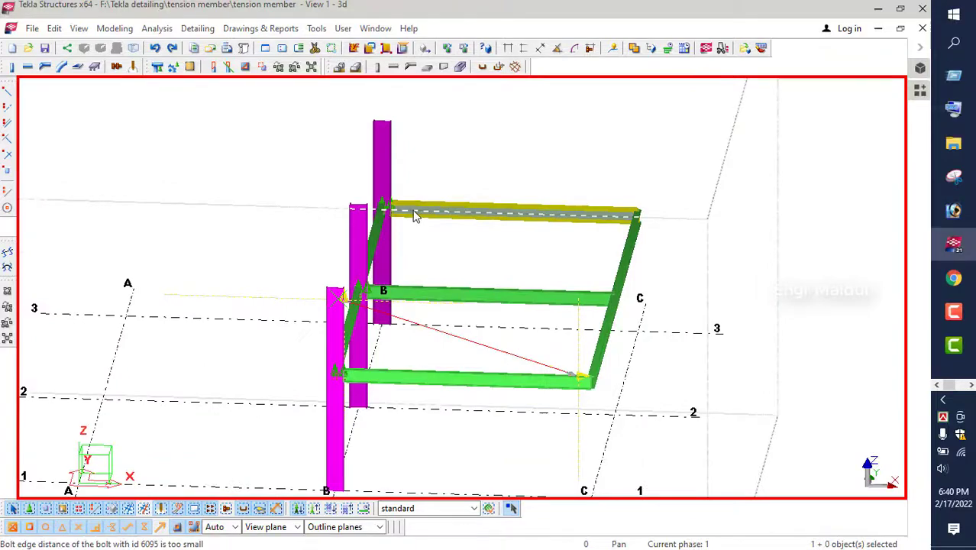
{"action": "left_click", "coordinate": [408, 323]}
{"action": "key", "text": "Escape"}
{"action": "scroll", "coordinate": [413, 328], "scroll_direction": "up", "scroll_amount": 5}
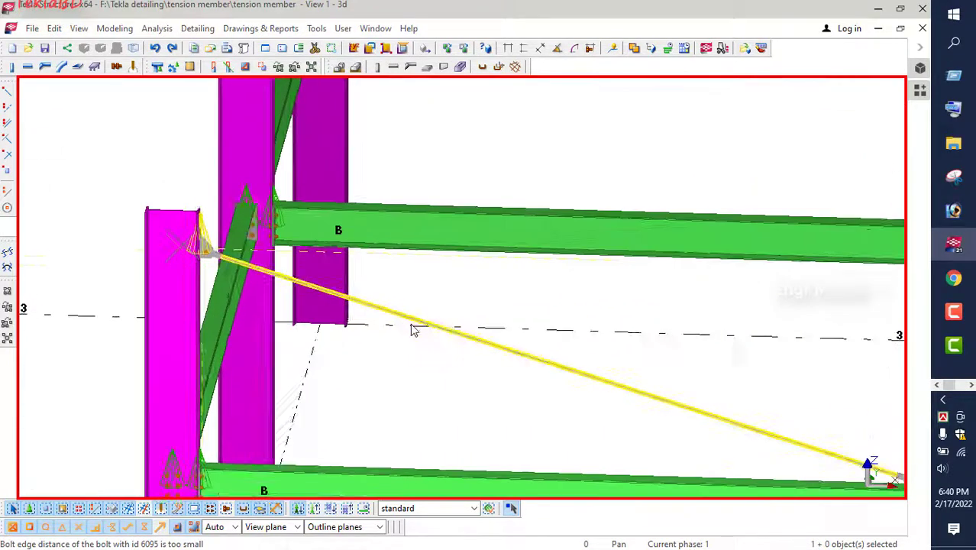
{"action": "scroll", "coordinate": [399, 397], "scroll_direction": "down", "scroll_amount": 5}
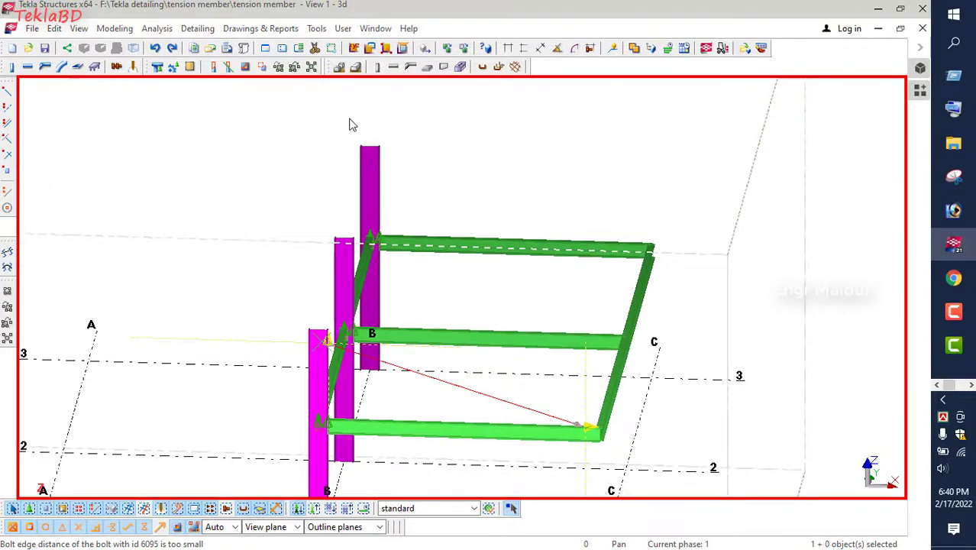
- Add a point at the middle of the top outer edge of the rear column's beam-side flange
{"action": "scroll", "coordinate": [374, 138], "scroll_direction": "up", "scroll_amount": 5}
{"action": "scroll", "coordinate": [277, 276], "scroll_direction": "down", "scroll_amount": 2}
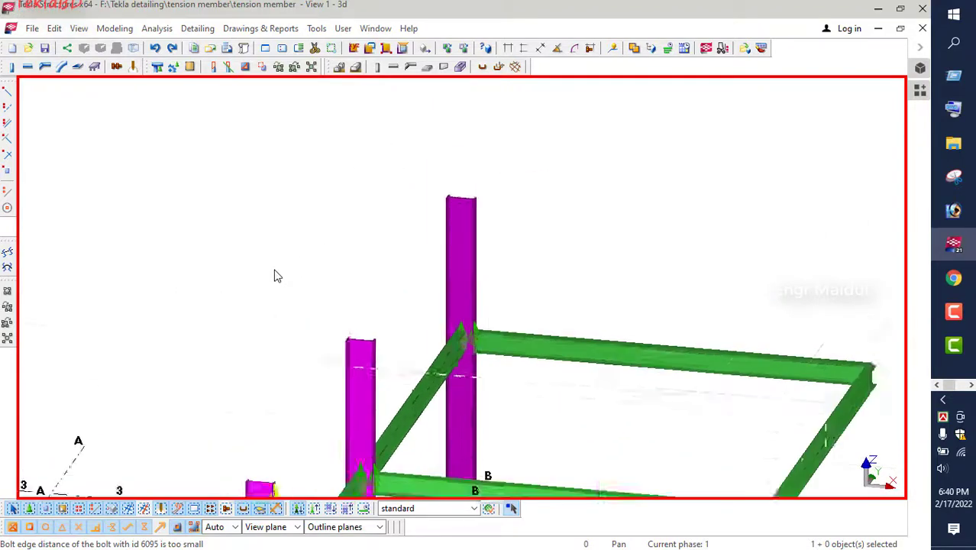
{"action": "scroll", "coordinate": [283, 290], "scroll_direction": "down", "scroll_amount": 3}
{"action": "scroll", "coordinate": [455, 255], "scroll_direction": "up", "scroll_amount": 4}
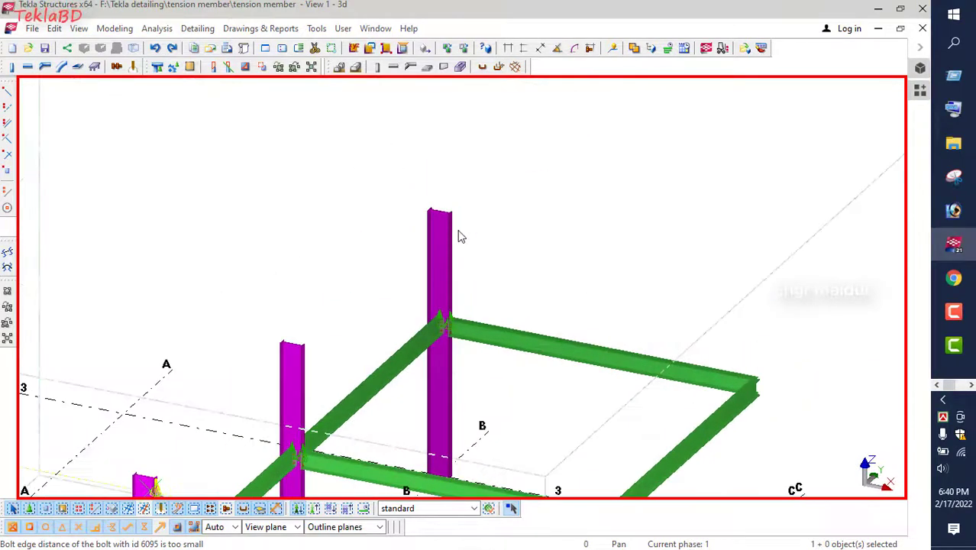
{"action": "scroll", "coordinate": [452, 225], "scroll_direction": "up", "scroll_amount": 5}
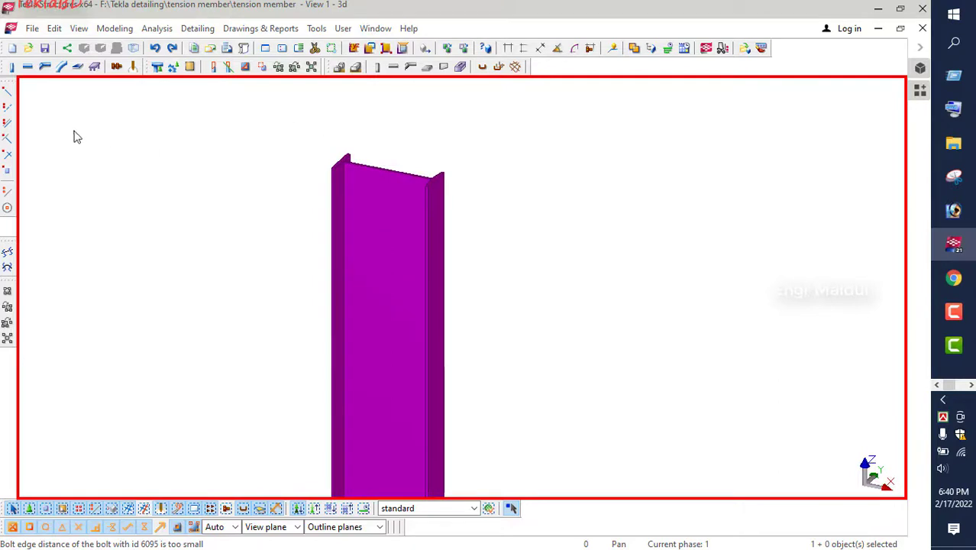
{"action": "left_click", "coordinate": [7, 172]}
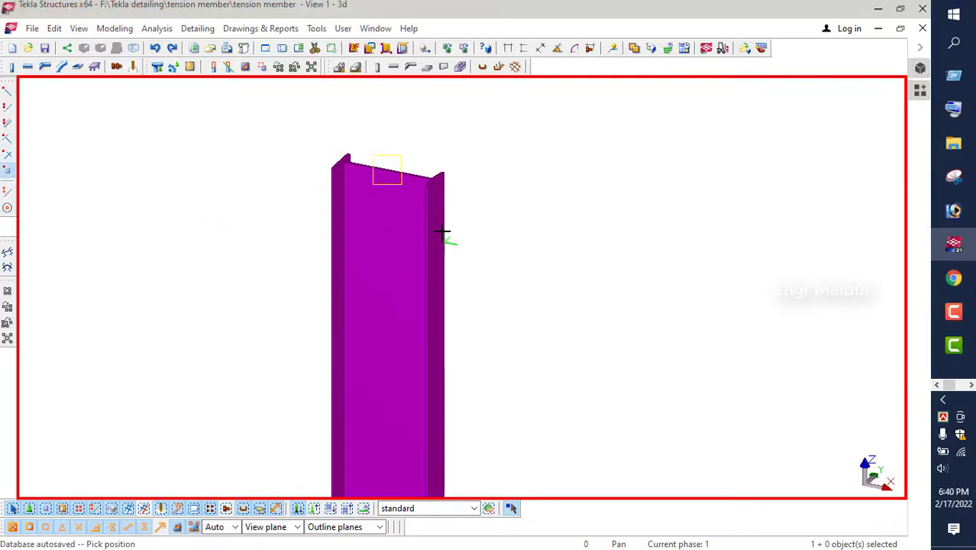
{"action": "scroll", "coordinate": [447, 168], "scroll_direction": "up", "scroll_amount": 5}
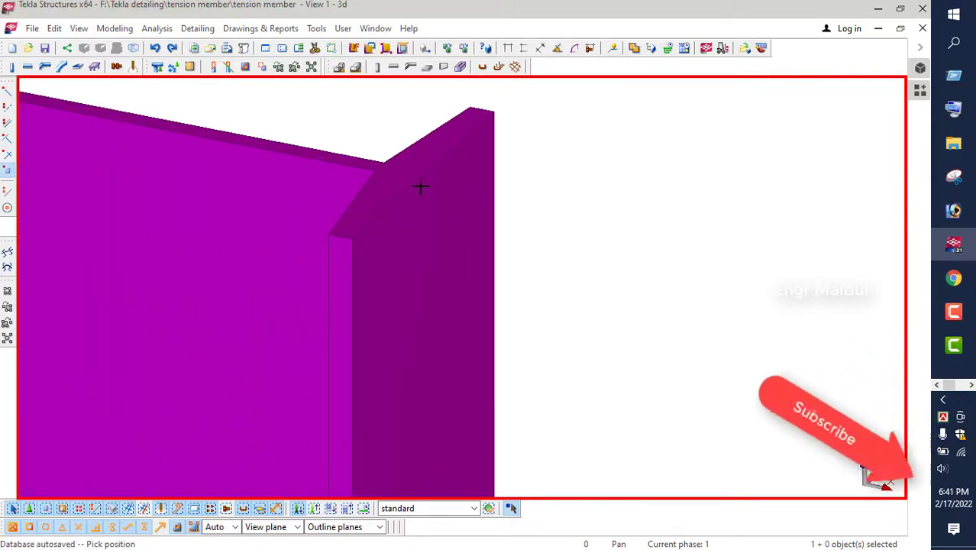
{"action": "right_click", "coordinate": [564, 167]}
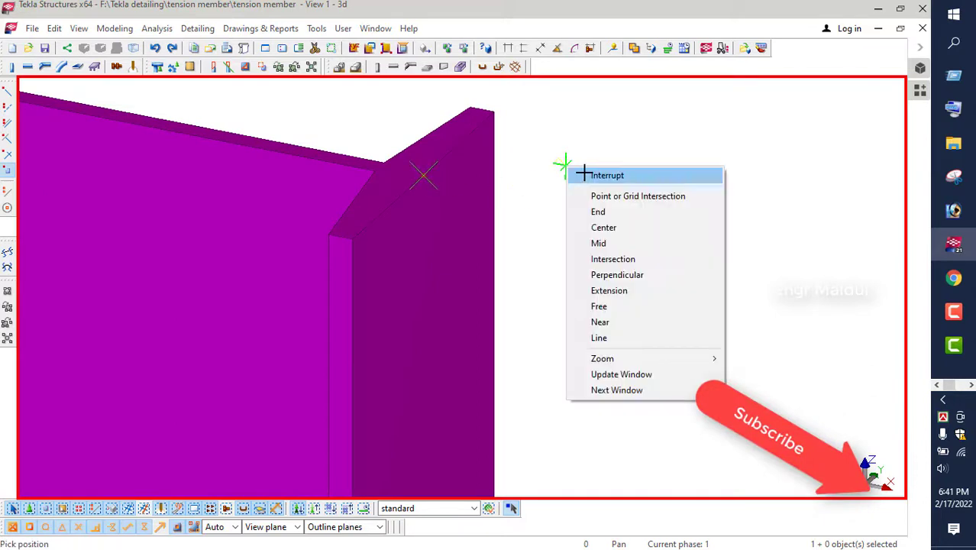
{"action": "left_click", "coordinate": [575, 172]}
- Move the new point on the rear column linearly by dZ -300, with dX and dY at 0
{"action": "right_click", "coordinate": [567, 226]}
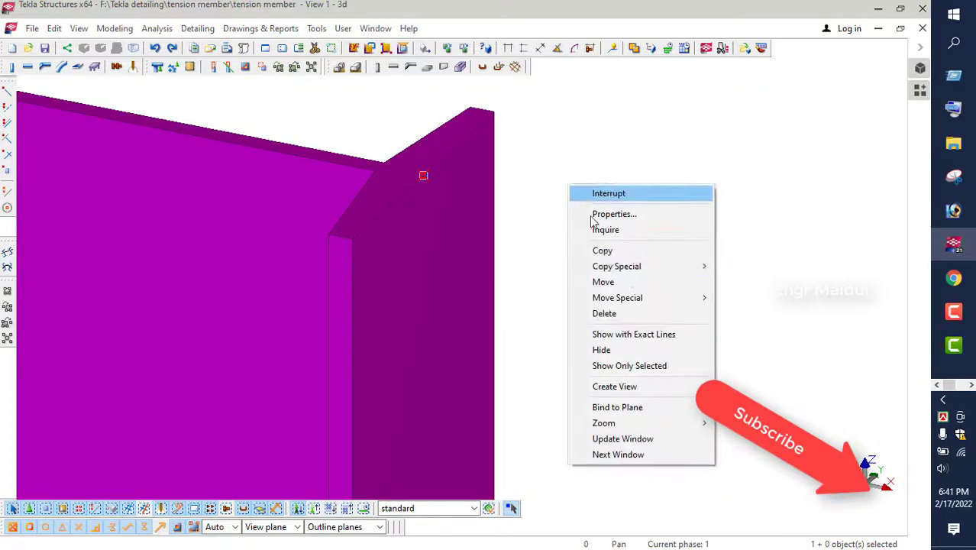
{"action": "mouse_move", "coordinate": [687, 300]}
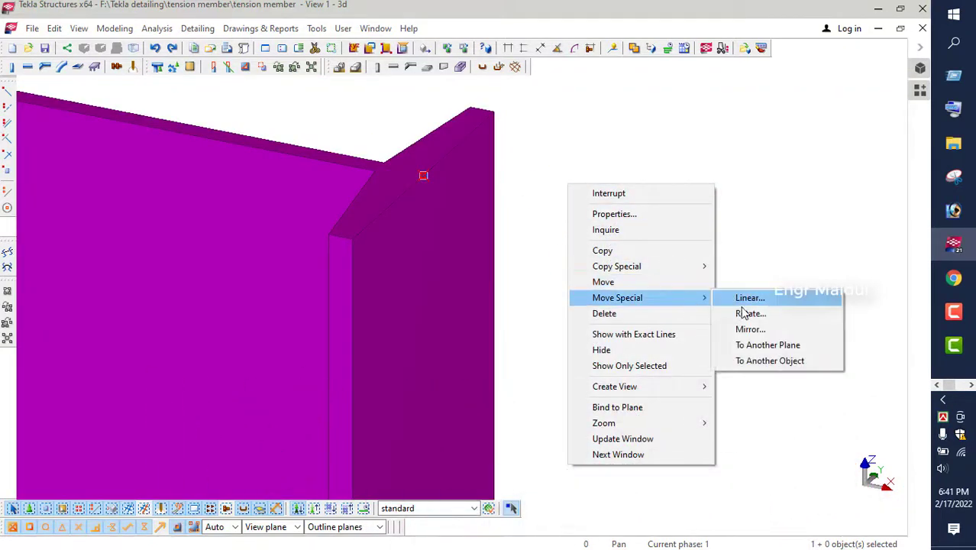
{"action": "left_click", "coordinate": [745, 297]}
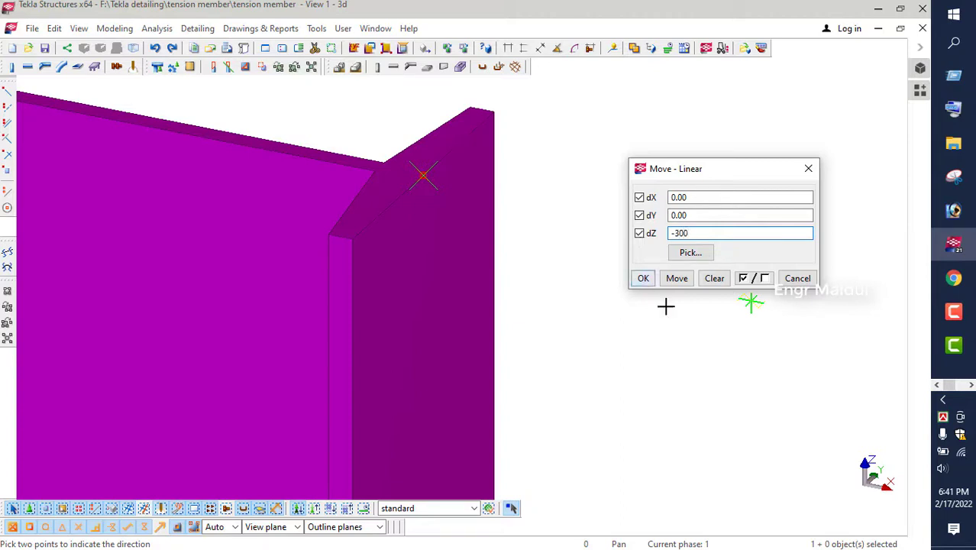
{"action": "left_click", "coordinate": [676, 278]}
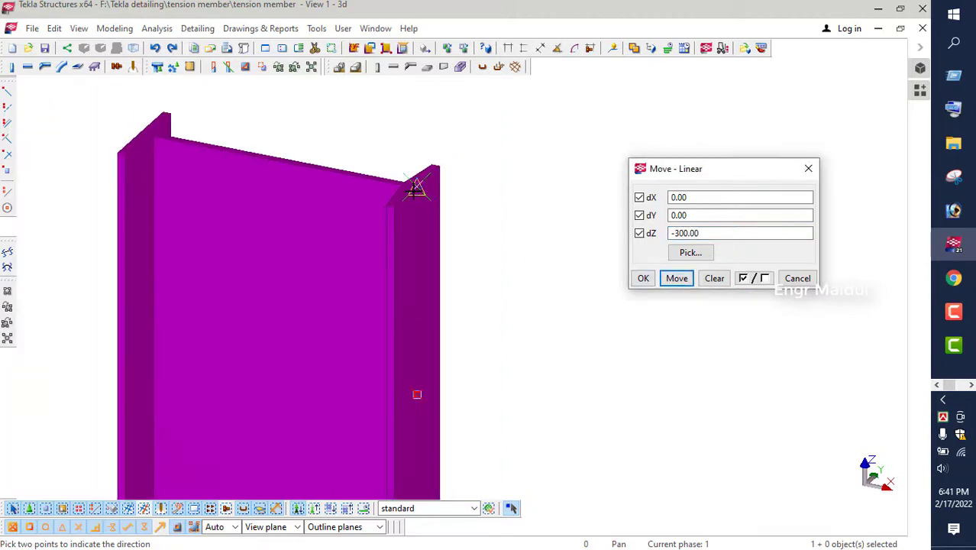
- Add a point at the middle of the top flange's end edge at the outer end of the rear cantilever beam
{"action": "left_click", "coordinate": [644, 277]}
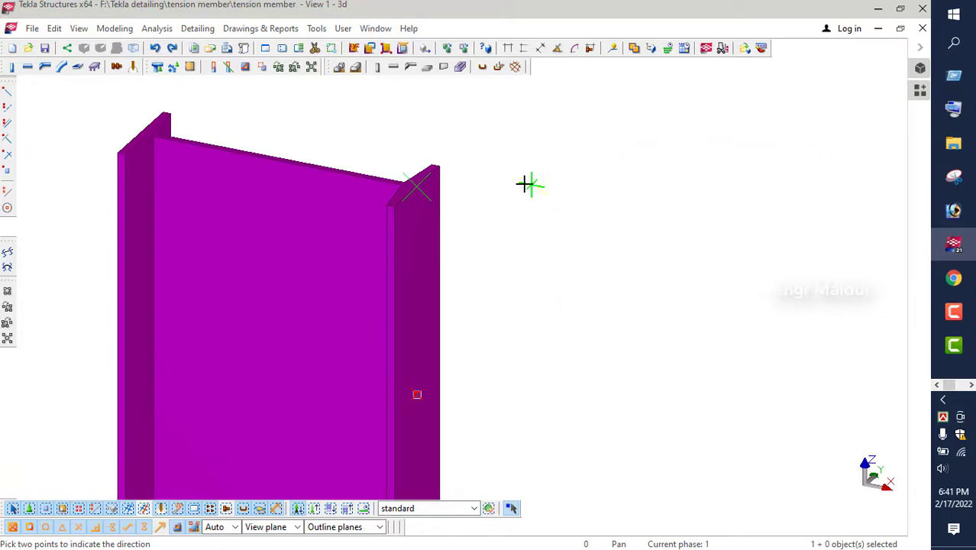
{"action": "scroll", "coordinate": [492, 179], "scroll_direction": "down", "scroll_amount": 6}
{"action": "scroll", "coordinate": [445, 181], "scroll_direction": "down", "scroll_amount": 2}
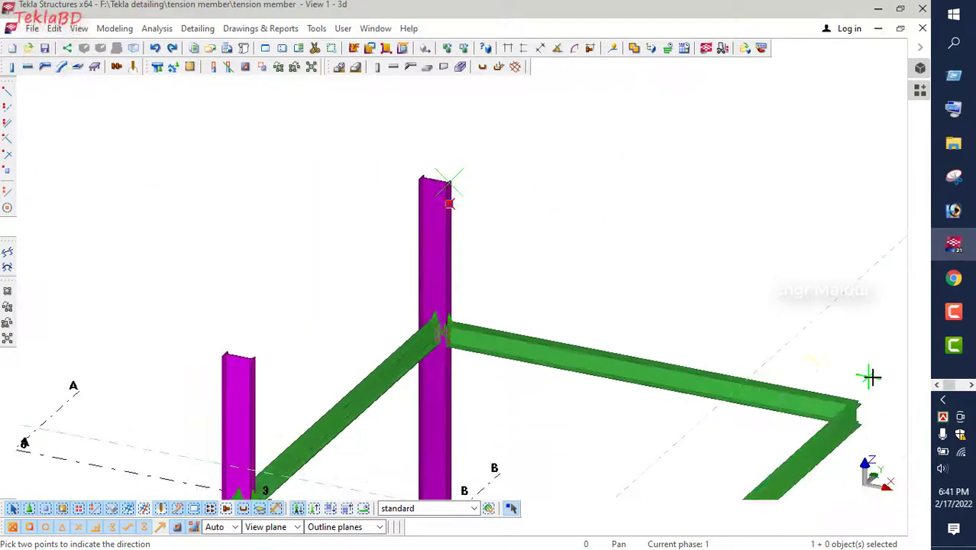
{"action": "scroll", "coordinate": [859, 405], "scroll_direction": "up", "scroll_amount": 6}
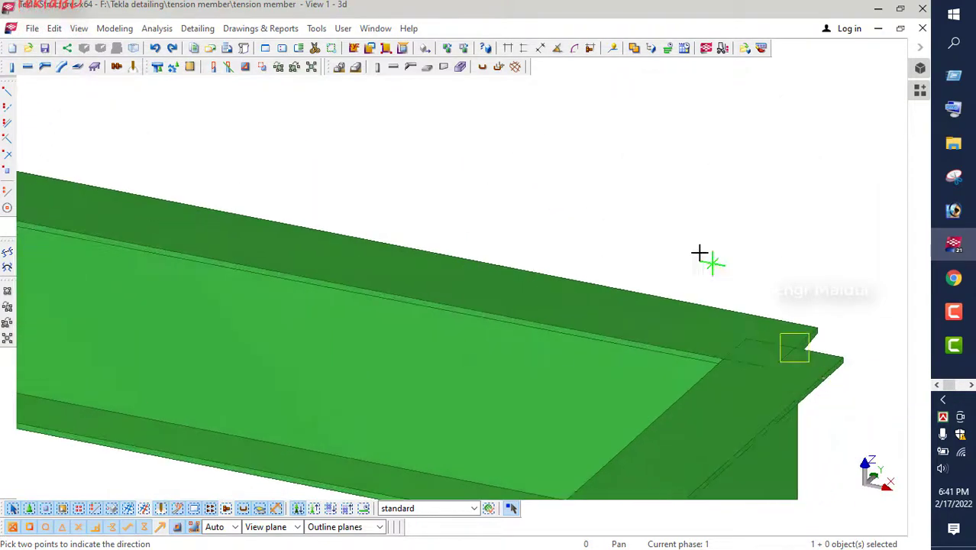
{"action": "right_click", "coordinate": [687, 221]}
{"action": "left_click", "coordinate": [687, 221]}
{"action": "left_click", "coordinate": [58, 205]}
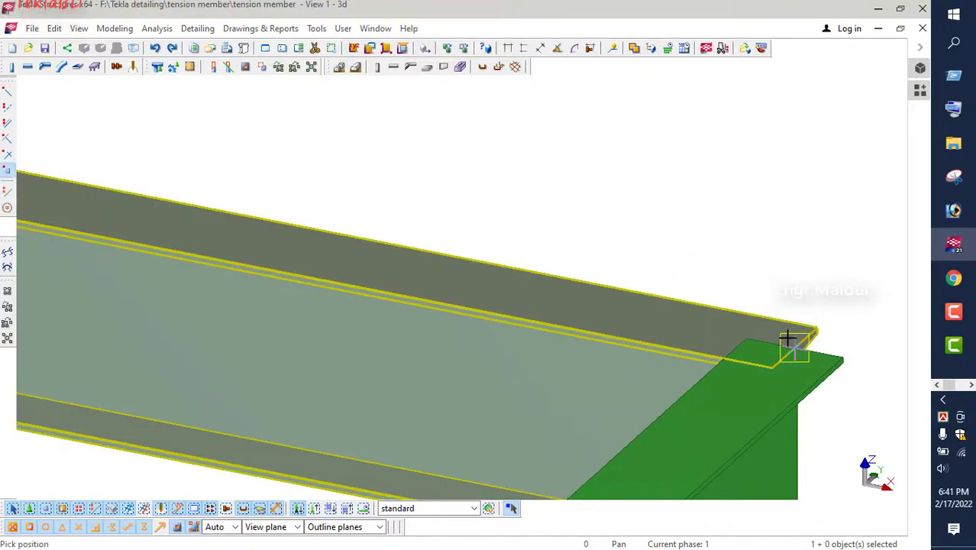
{"action": "scroll", "coordinate": [787, 338], "scroll_direction": "up", "scroll_amount": 3}
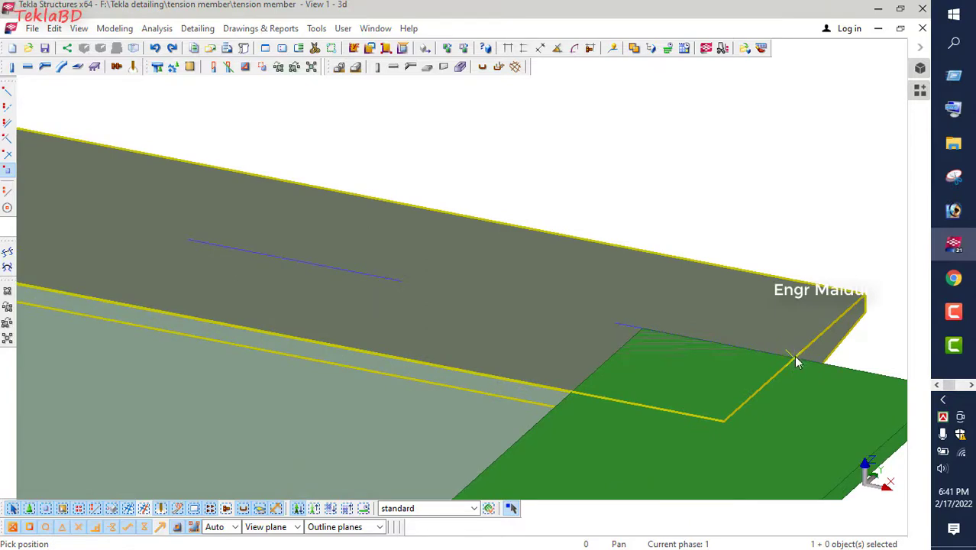
{"action": "right_click", "coordinate": [763, 191]}
{"action": "left_click", "coordinate": [784, 187]}
- Move the new point at the rear beam's outer end linearly by dX -300, with dY and dZ at 0
{"action": "scroll", "coordinate": [691, 304], "scroll_direction": "down", "scroll_amount": 1}
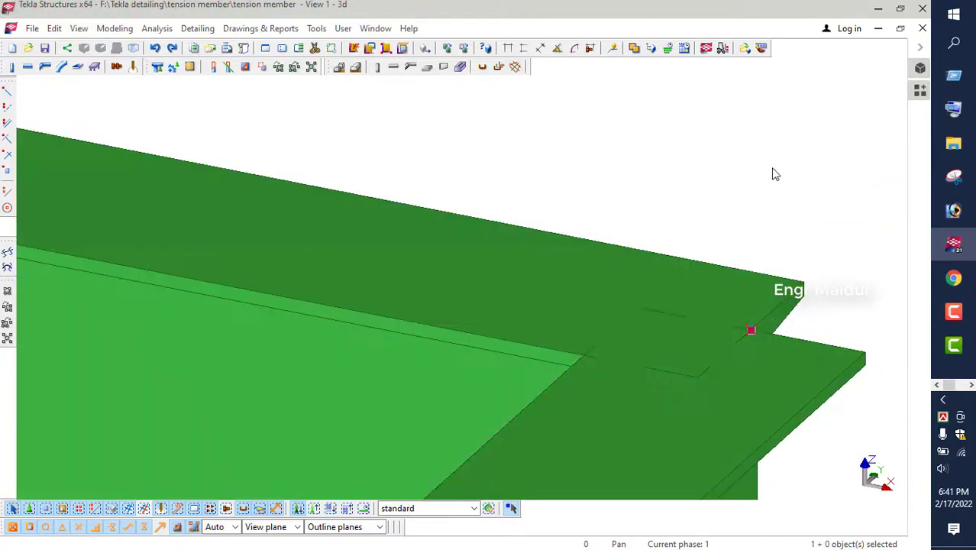
{"action": "right_click", "coordinate": [772, 171]}
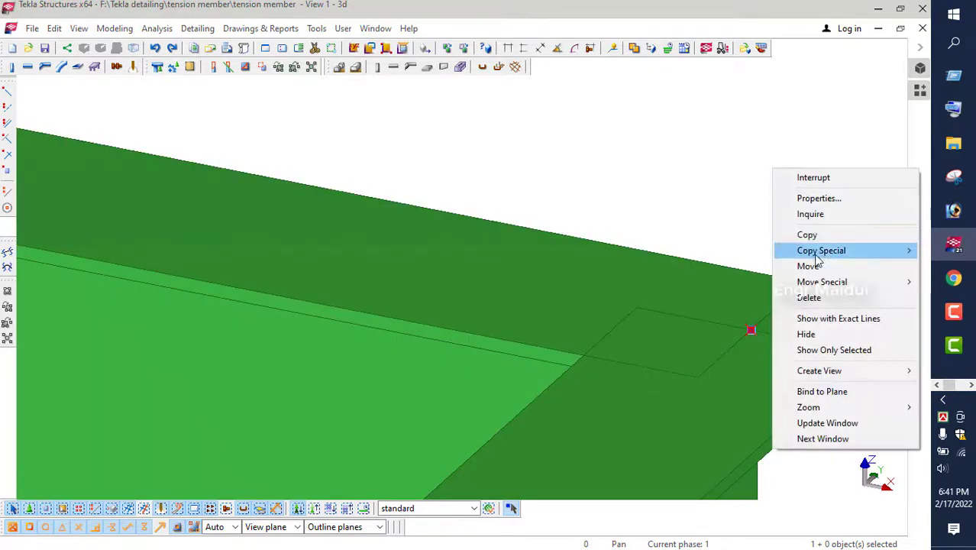
{"action": "mouse_move", "coordinate": [817, 269]}
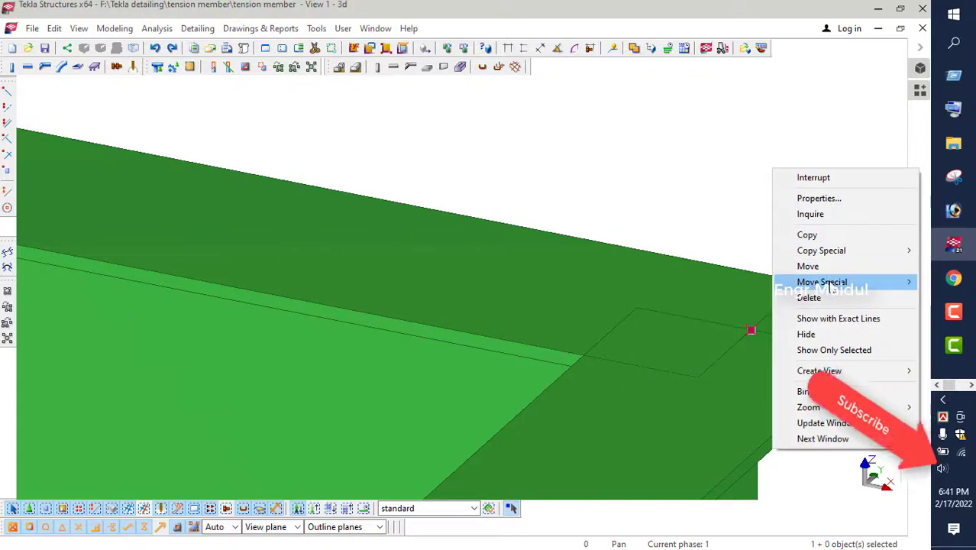
{"action": "left_click", "coordinate": [704, 280]}
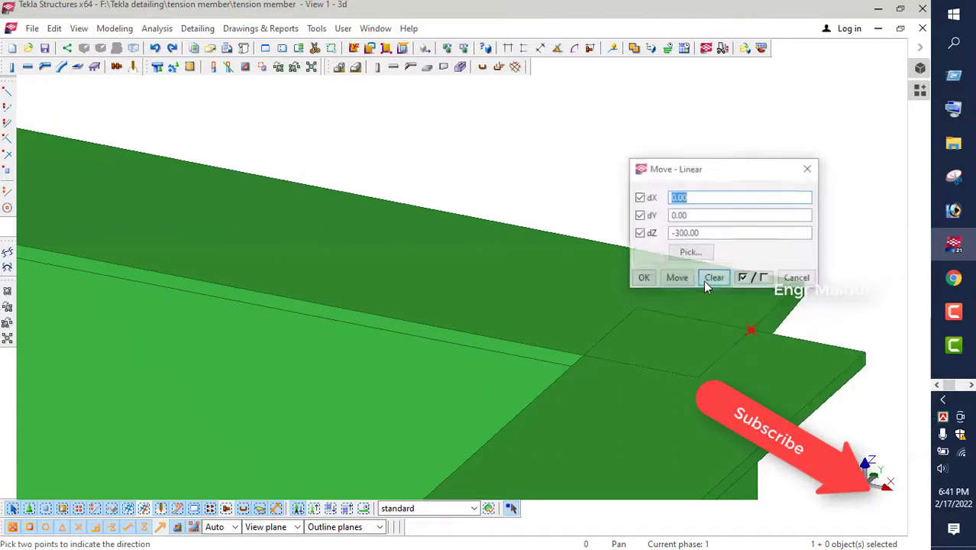
{"action": "left_click", "coordinate": [710, 278]}
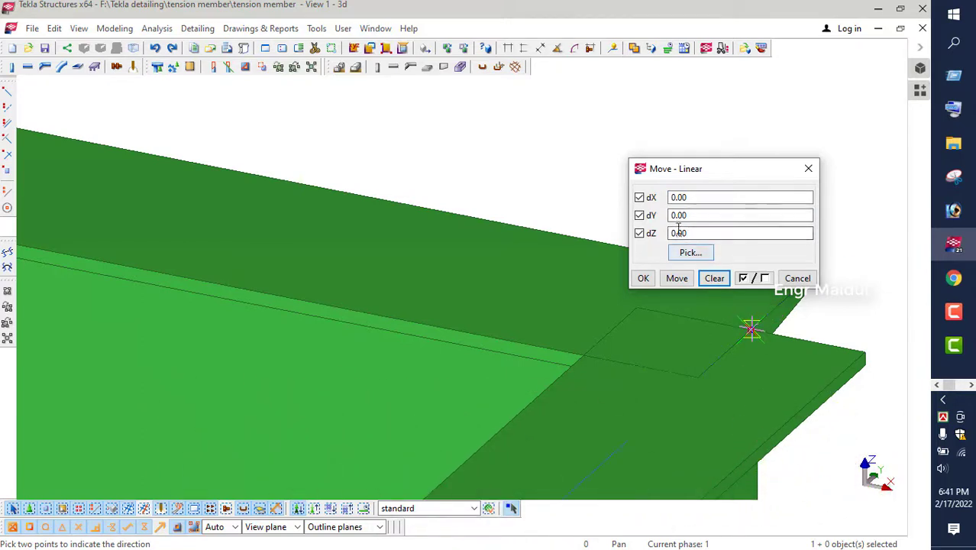
{"action": "left_click", "coordinate": [673, 200]}
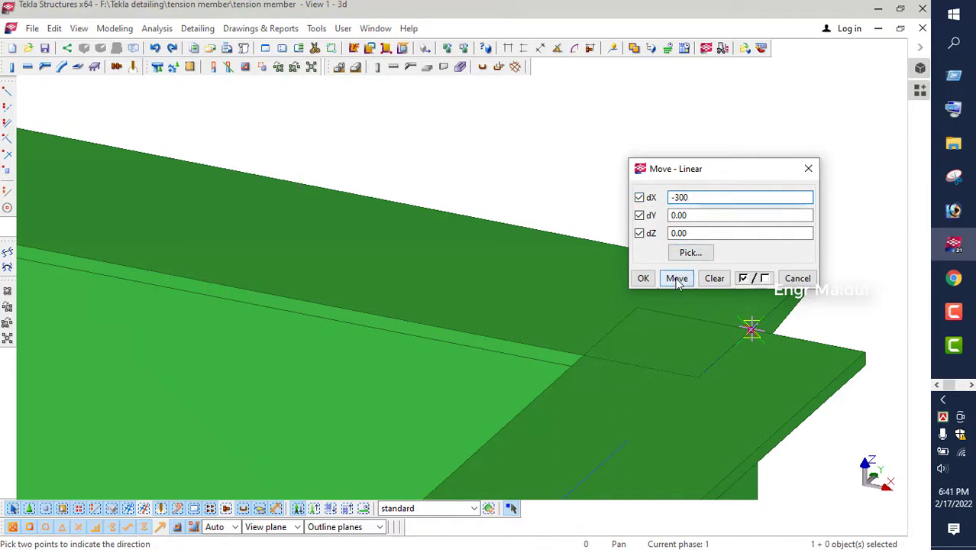
{"action": "left_click", "coordinate": [646, 279]}
{"action": "right_click", "coordinate": [686, 120]}
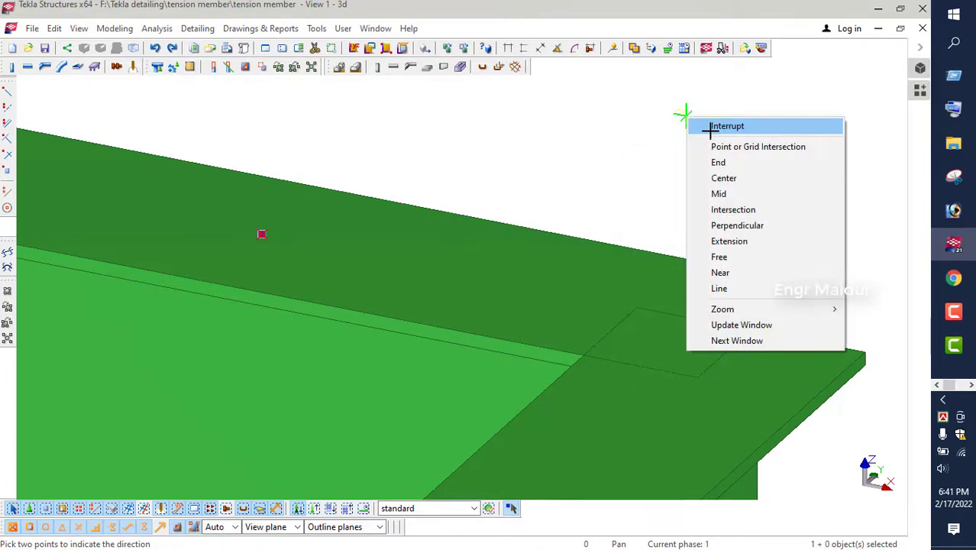
{"action": "left_click", "coordinate": [699, 126]}
- Model a ROD16 rod with the steel beam command from the rear column's moved point to the moved point on the rear beam's top flange
{"action": "scroll", "coordinate": [631, 273], "scroll_direction": "down", "scroll_amount": 6}
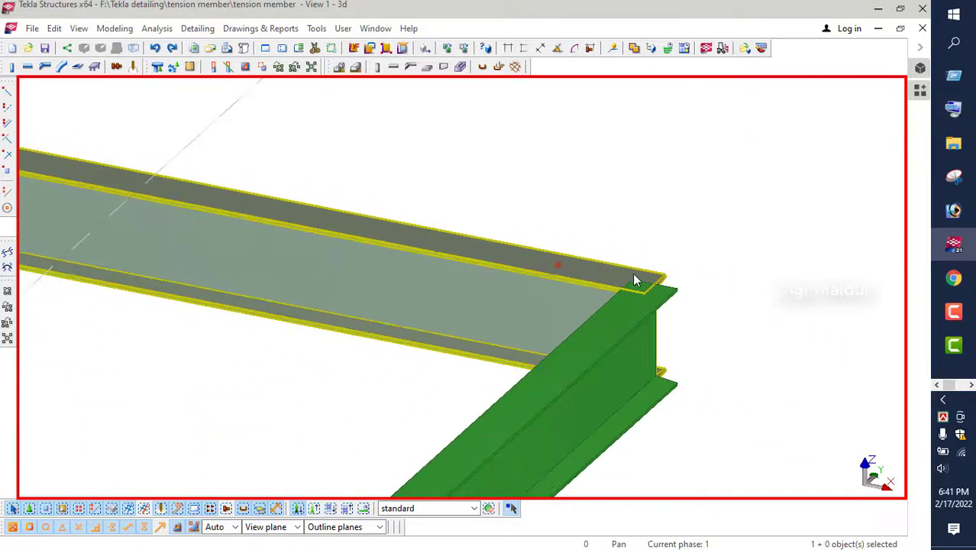
{"action": "scroll", "coordinate": [634, 279], "scroll_direction": "down", "scroll_amount": 3}
{"action": "left_click", "coordinate": [196, 111]}
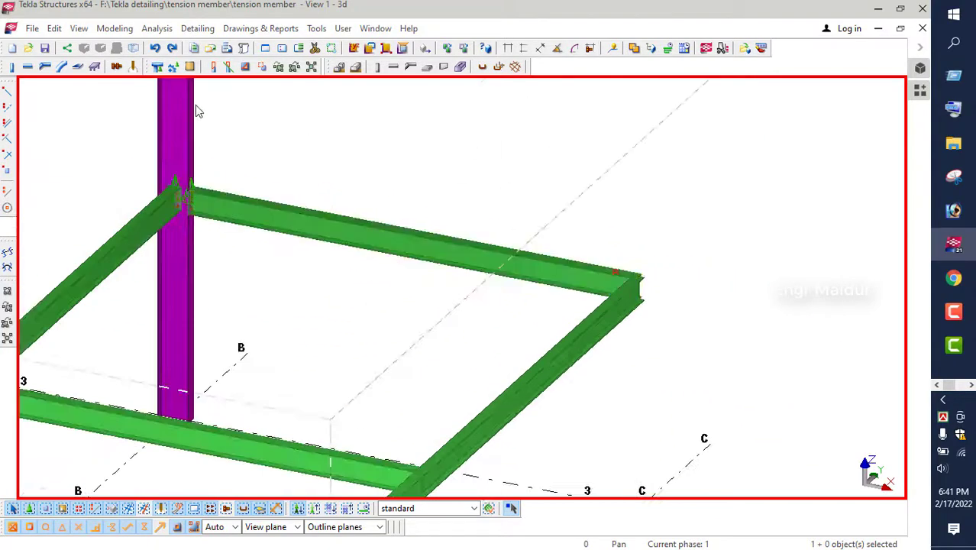
{"action": "left_click", "coordinate": [28, 67]}
{"action": "scroll", "coordinate": [274, 270], "scroll_direction": "down", "scroll_amount": 3}
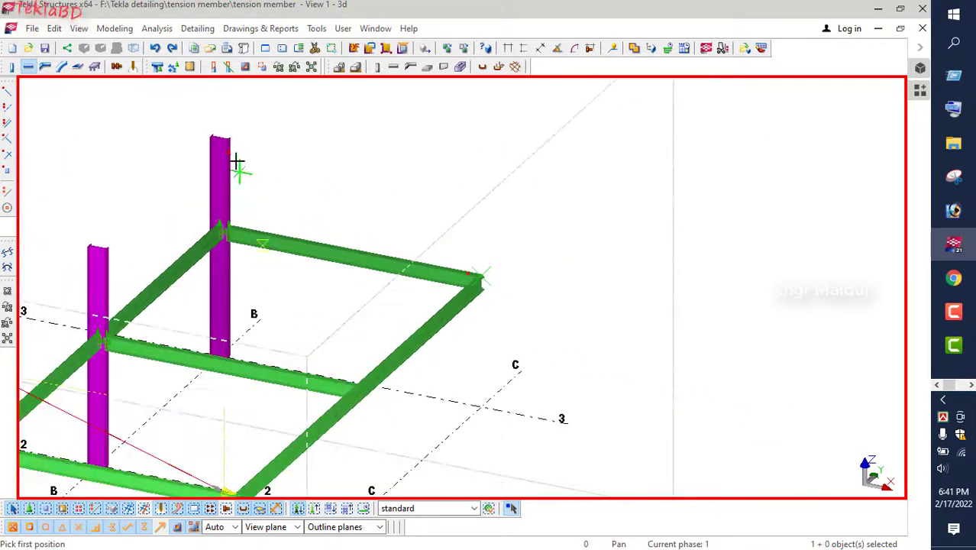
{"action": "scroll", "coordinate": [233, 160], "scroll_direction": "up", "scroll_amount": 5}
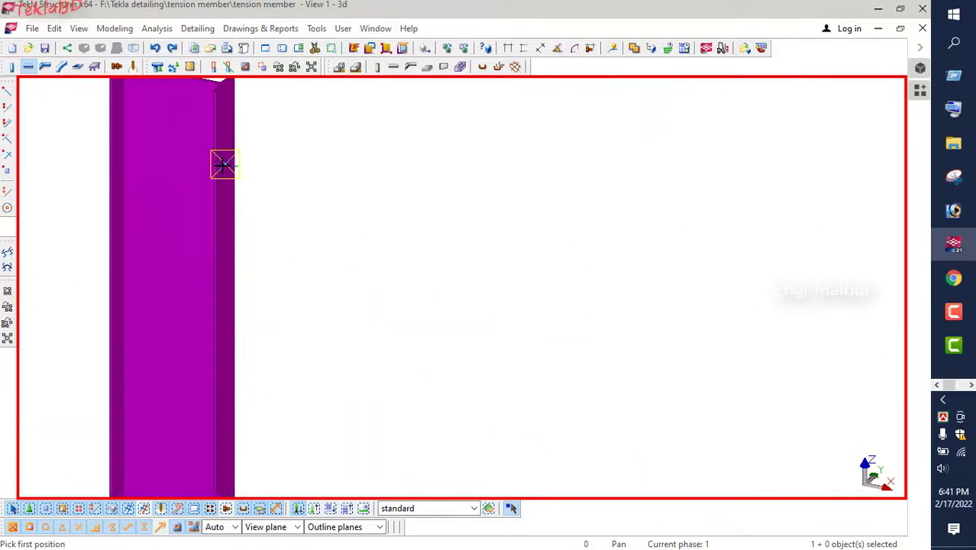
{"action": "left_click", "coordinate": [224, 163]}
{"action": "scroll", "coordinate": [229, 183], "scroll_direction": "down", "scroll_amount": 5}
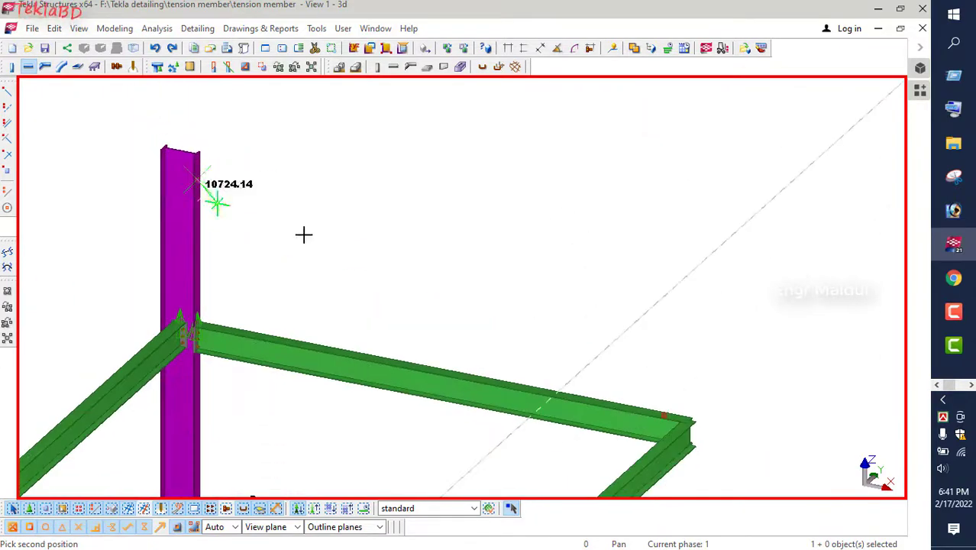
{"action": "scroll", "coordinate": [682, 419], "scroll_direction": "up", "scroll_amount": 4}
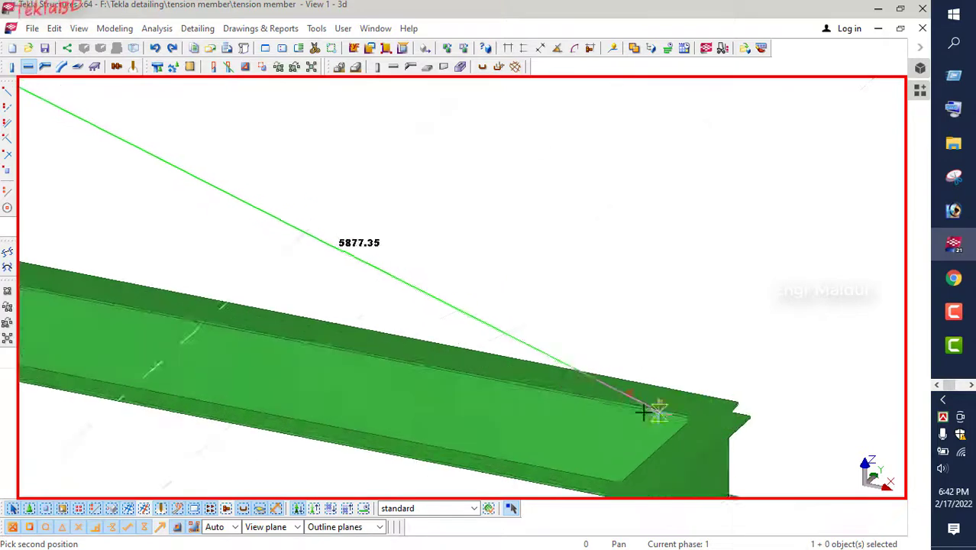
{"action": "scroll", "coordinate": [625, 374], "scroll_direction": "up", "scroll_amount": 2}
{"action": "left_click", "coordinate": [618, 359]}
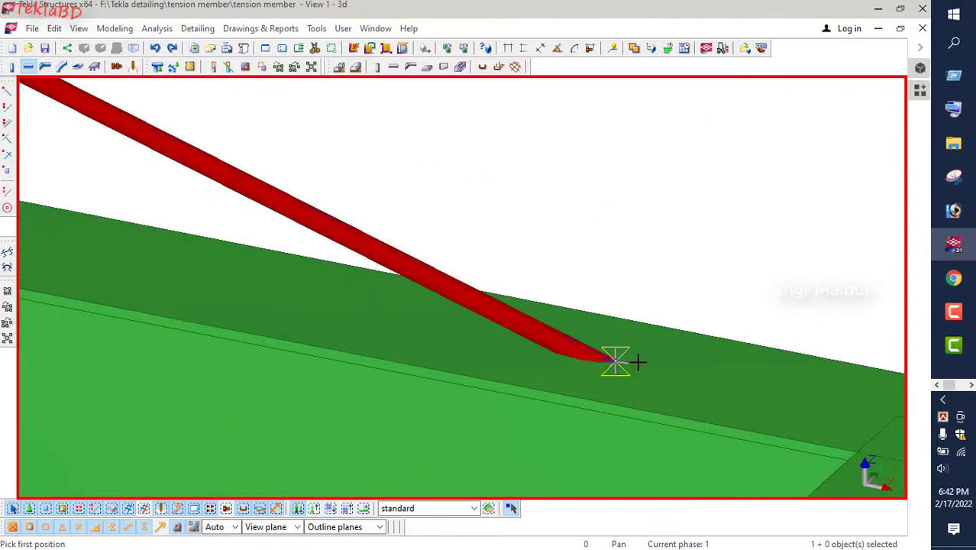
{"action": "scroll", "coordinate": [636, 365], "scroll_direction": "down", "scroll_amount": 2}
{"action": "scroll", "coordinate": [636, 365], "scroll_direction": "down", "scroll_amount": 5}
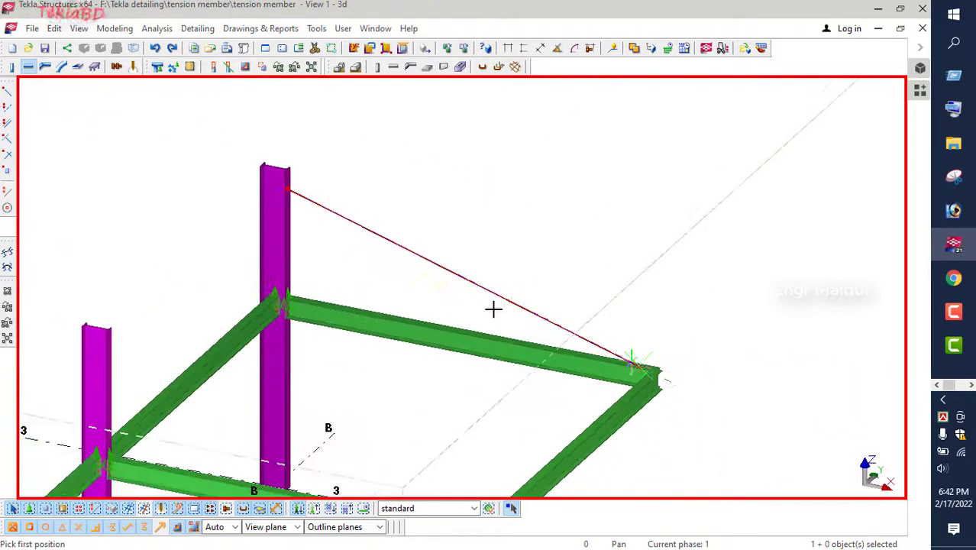
{"action": "scroll", "coordinate": [279, 188], "scroll_direction": "up", "scroll_amount": 6}
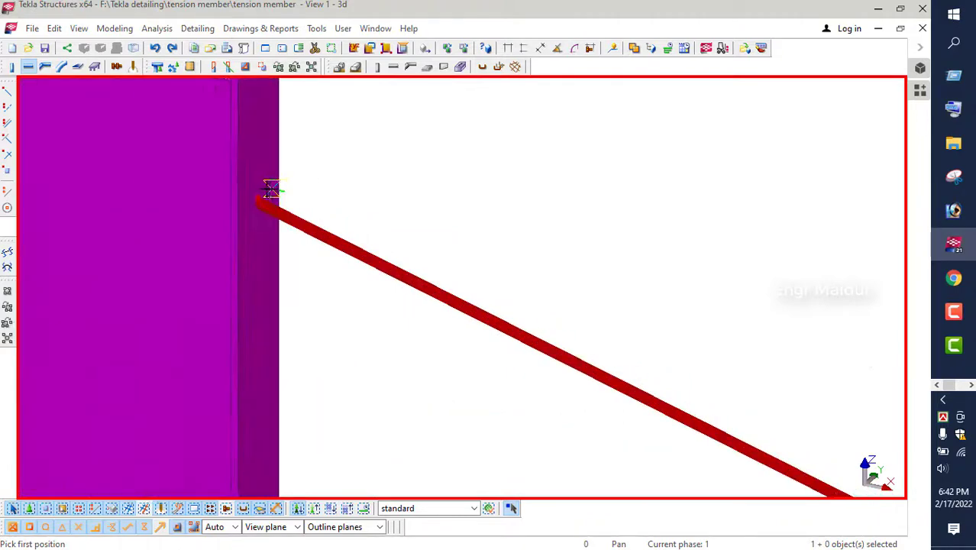
{"action": "scroll", "coordinate": [252, 207], "scroll_direction": "up", "scroll_amount": 1}
{"action": "right_click", "coordinate": [405, 147]}
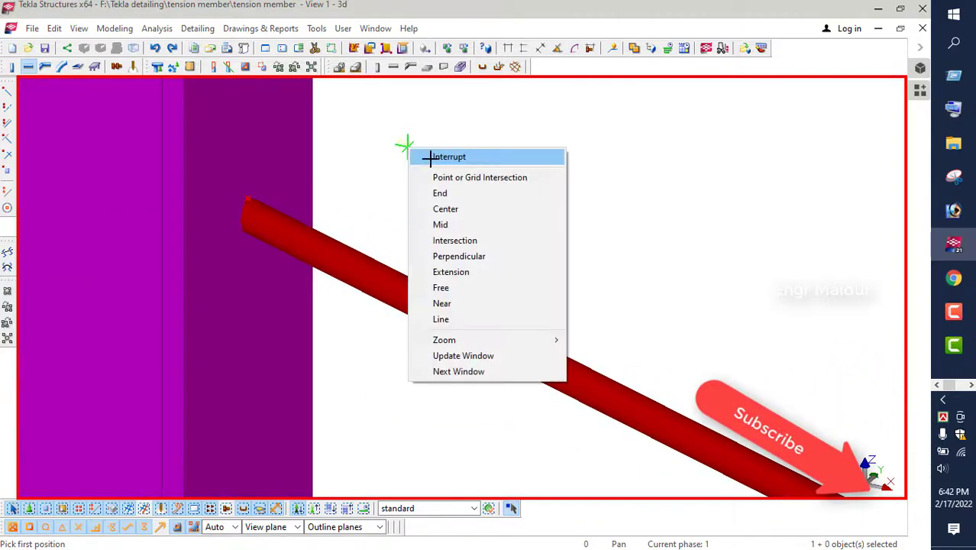
{"action": "left_click", "coordinate": [431, 156]}
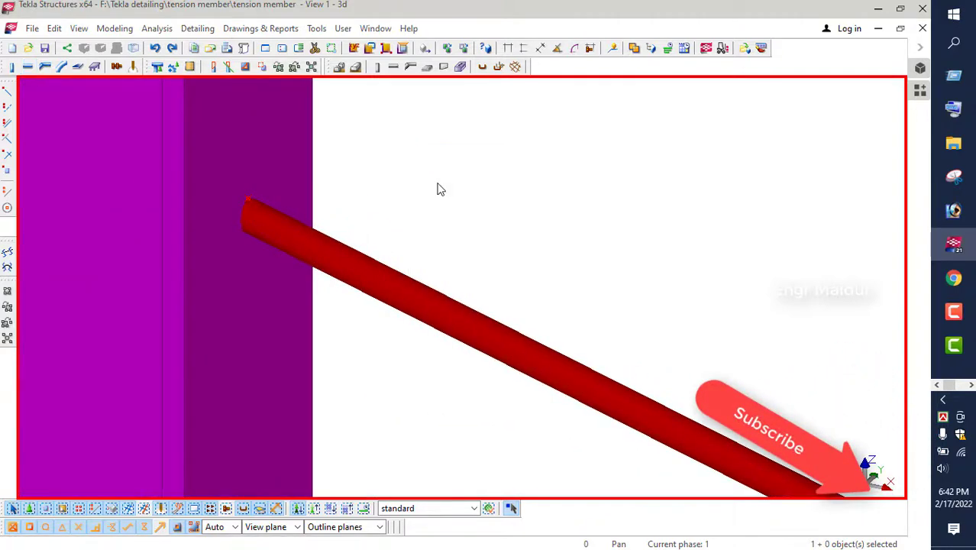
- Examine the new rod's beam properties and the ROD profile under circular sections in the profile catalogue, without applying changes
{"action": "double_click", "coordinate": [419, 294]}
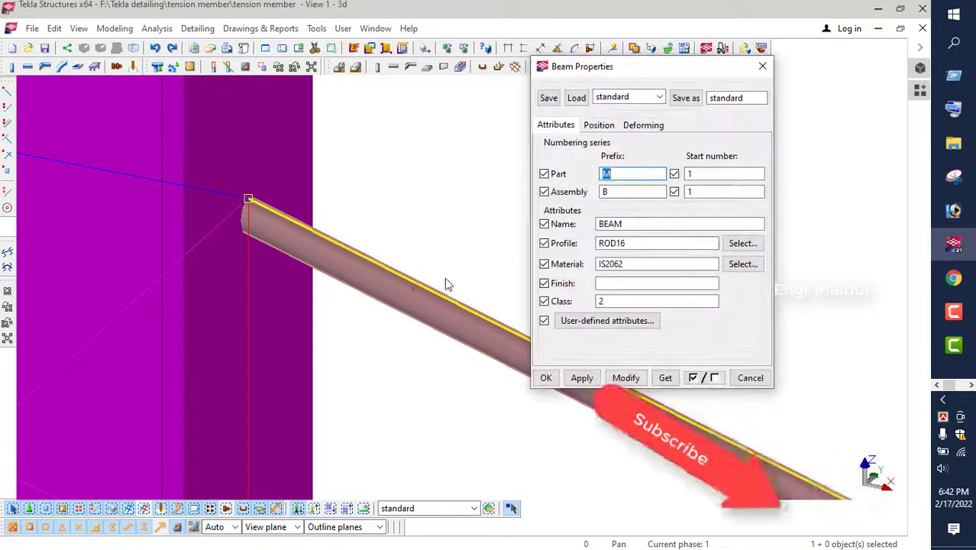
{"action": "left_click", "coordinate": [741, 243]}
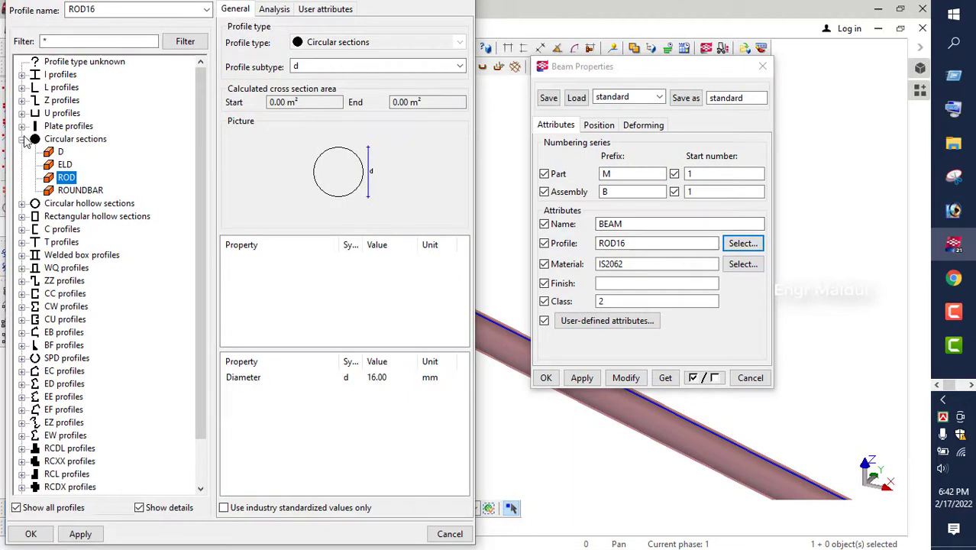
{"action": "left_click", "coordinate": [21, 139]}
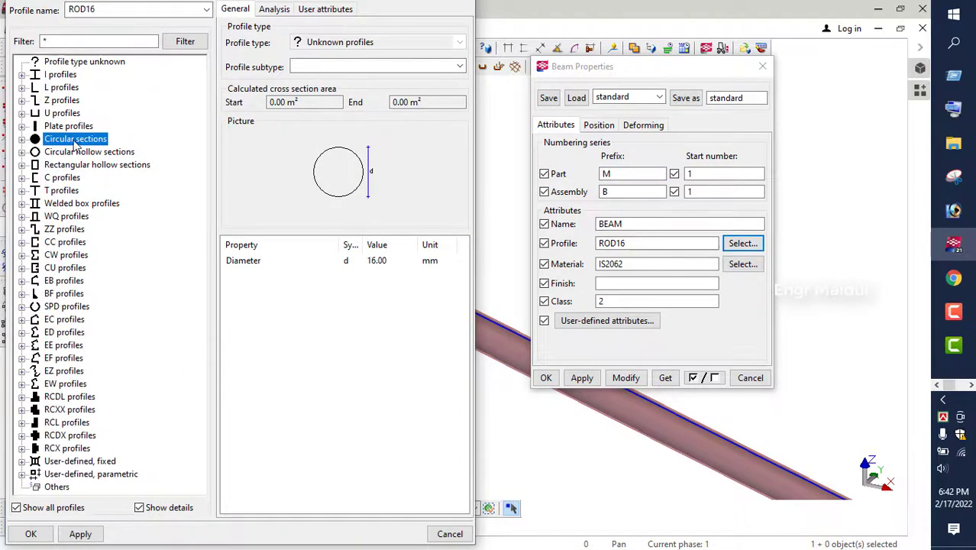
{"action": "left_click", "coordinate": [22, 139]}
{"action": "left_click", "coordinate": [66, 177]}
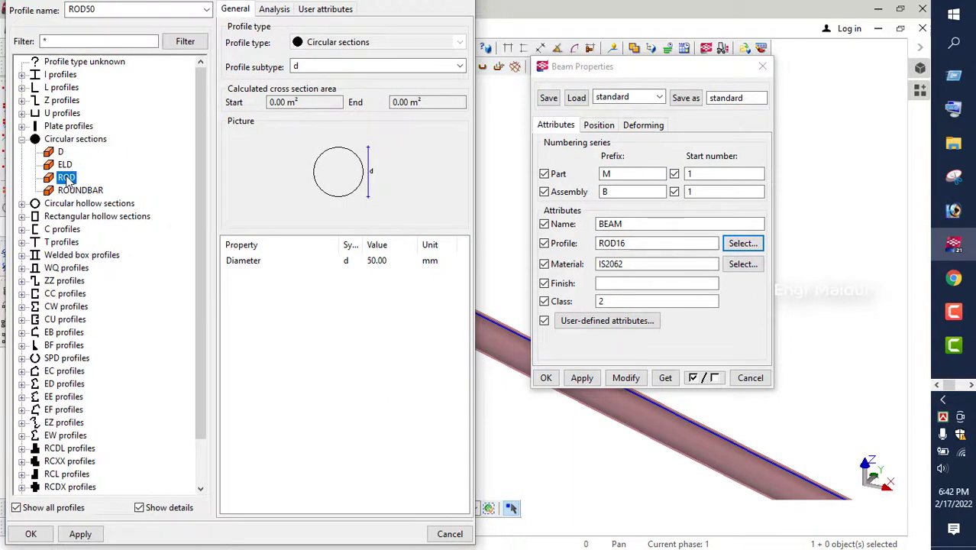
{"action": "left_click", "coordinate": [373, 261]}
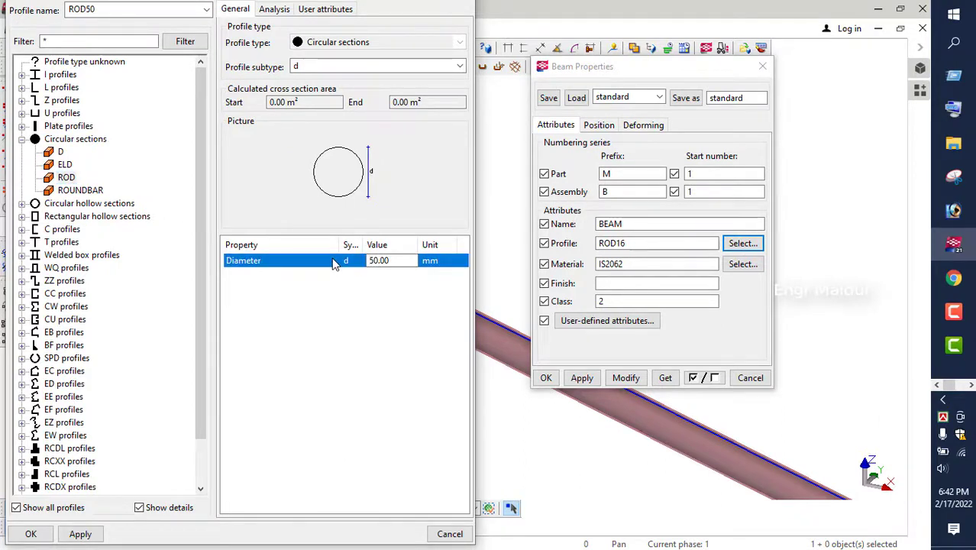
{"action": "left_click", "coordinate": [449, 538]}
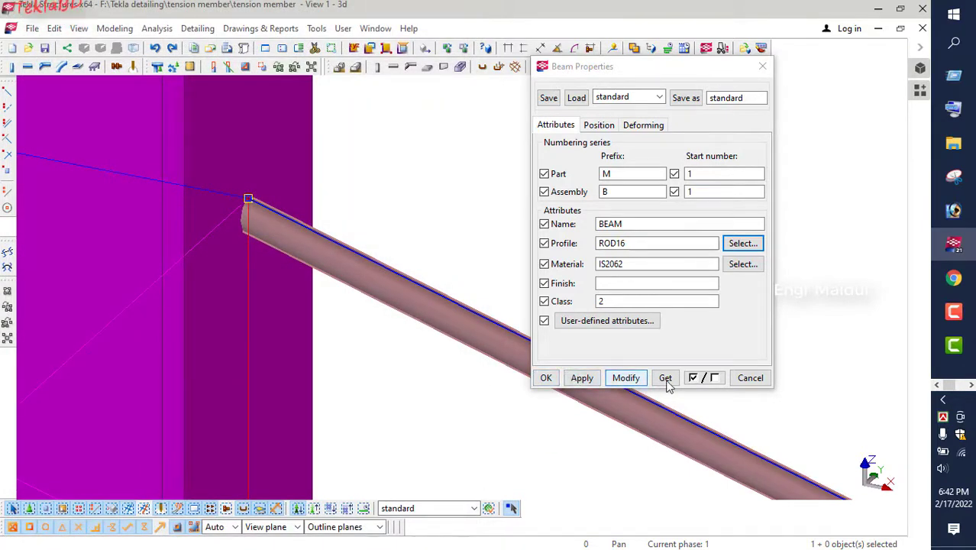
{"action": "left_click", "coordinate": [750, 377]}
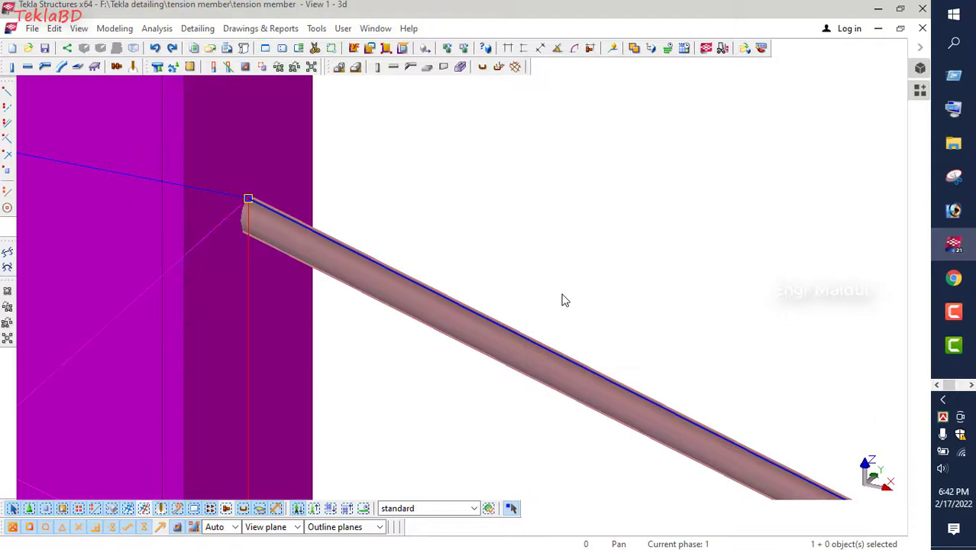
{"action": "left_click", "coordinate": [538, 228]}
- Search the applications and components catalogue for component number 7
{"action": "middle_click_drag", "start_coordinate": [501, 242], "coordinate": [325, 267]}
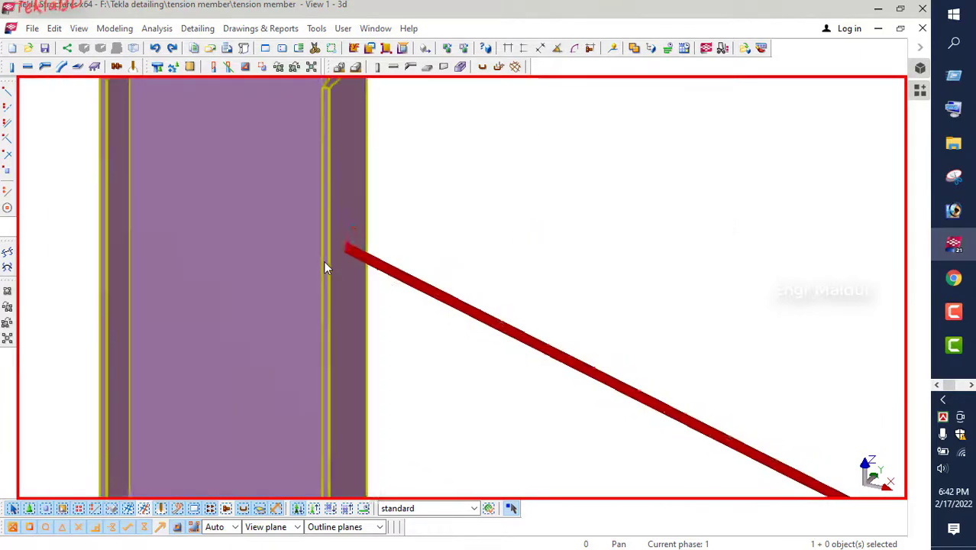
{"action": "scroll", "coordinate": [325, 268], "scroll_direction": "down", "scroll_amount": 8}
{"action": "middle_click_drag", "start_coordinate": [443, 228], "coordinate": [379, 289]}
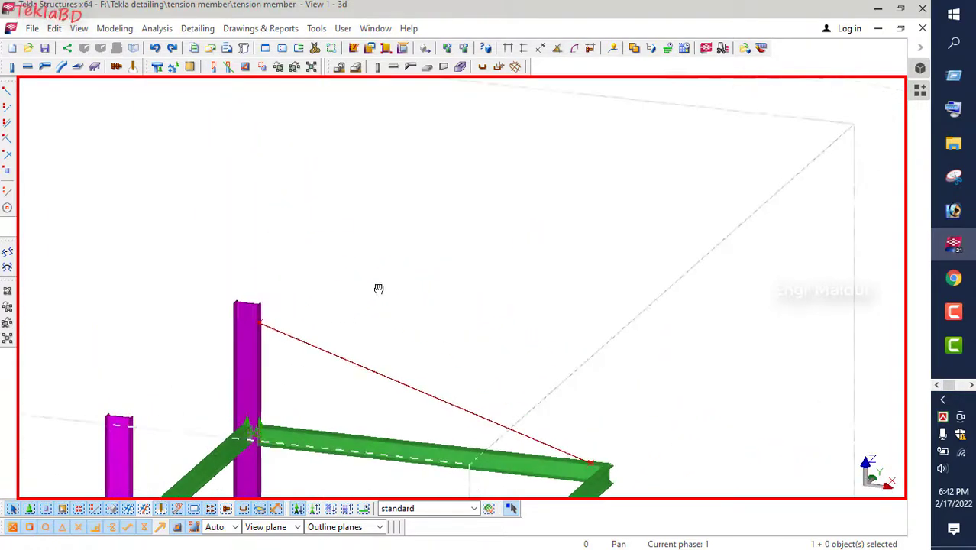
{"action": "scroll", "coordinate": [399, 233], "scroll_direction": "down", "scroll_amount": 6}
{"action": "scroll", "coordinate": [398, 231], "scroll_direction": "up", "scroll_amount": 6}
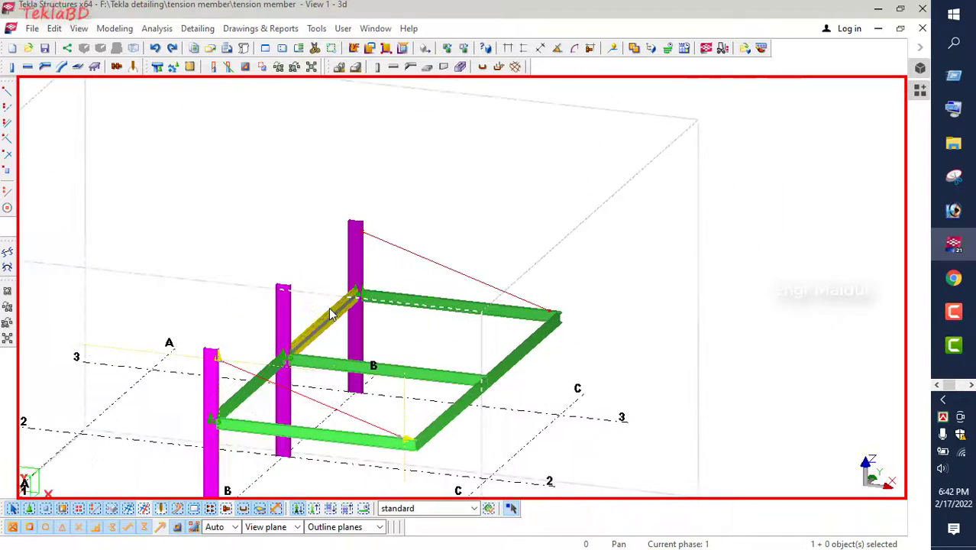
{"action": "left_click", "coordinate": [918, 90]}
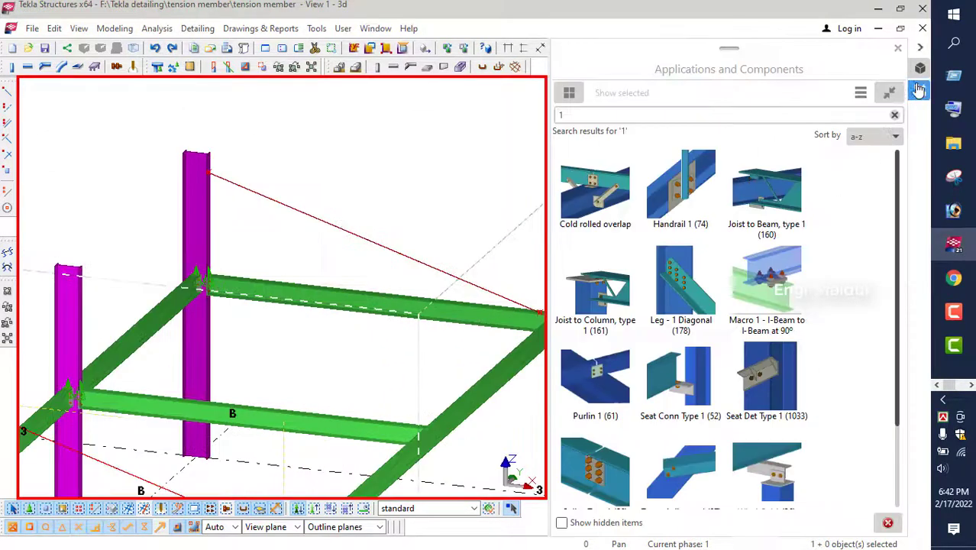
{"action": "left_click", "coordinate": [590, 116]}
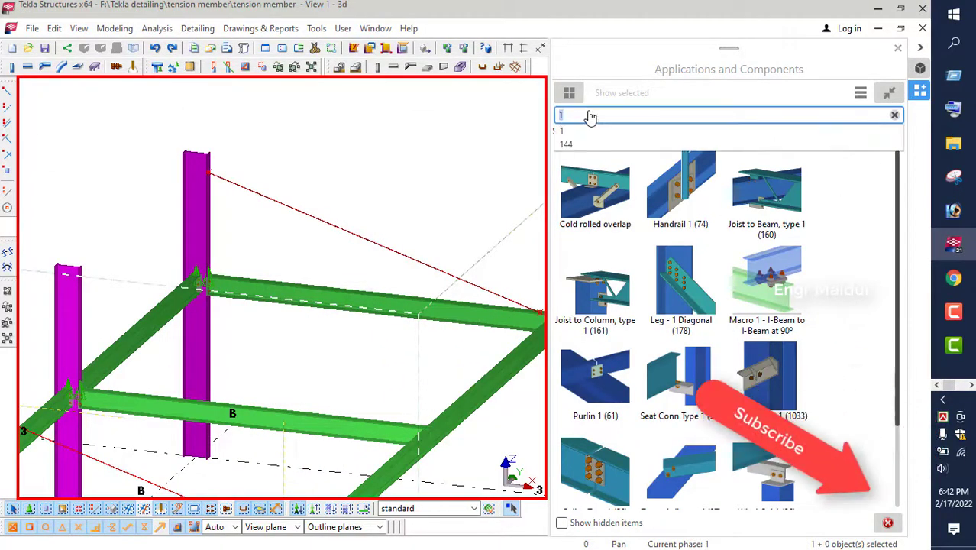
{"action": "type", "text": "7"}
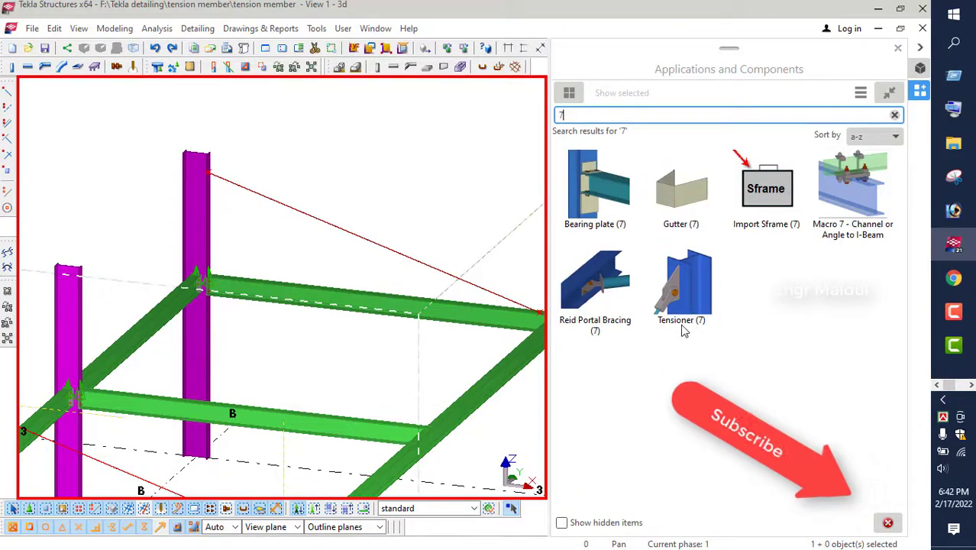
- Connect the ROD16 rod's upper end to the rear column with the Tensioner (7) component, taking the column as the main part
{"action": "left_click", "coordinate": [687, 302]}
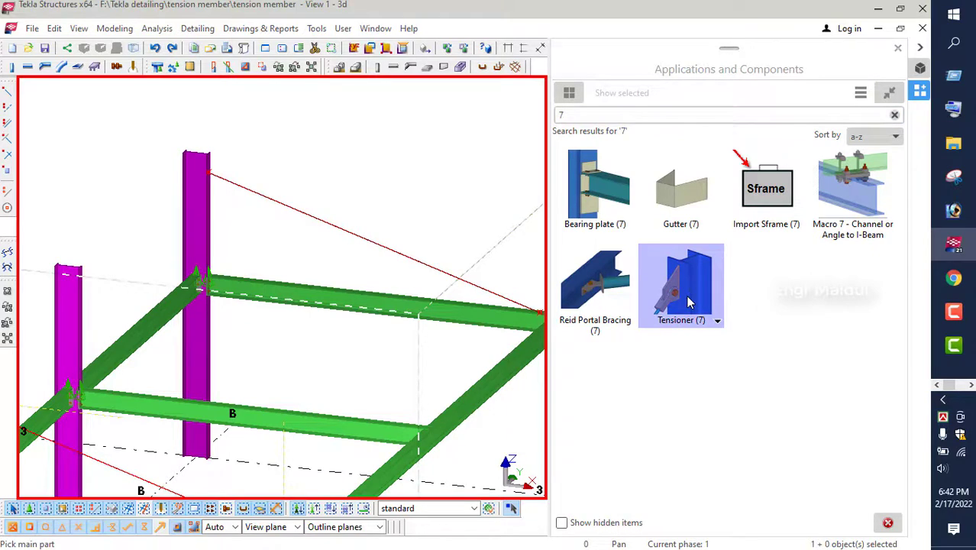
{"action": "scroll", "coordinate": [202, 160], "scroll_direction": "up", "scroll_amount": 5}
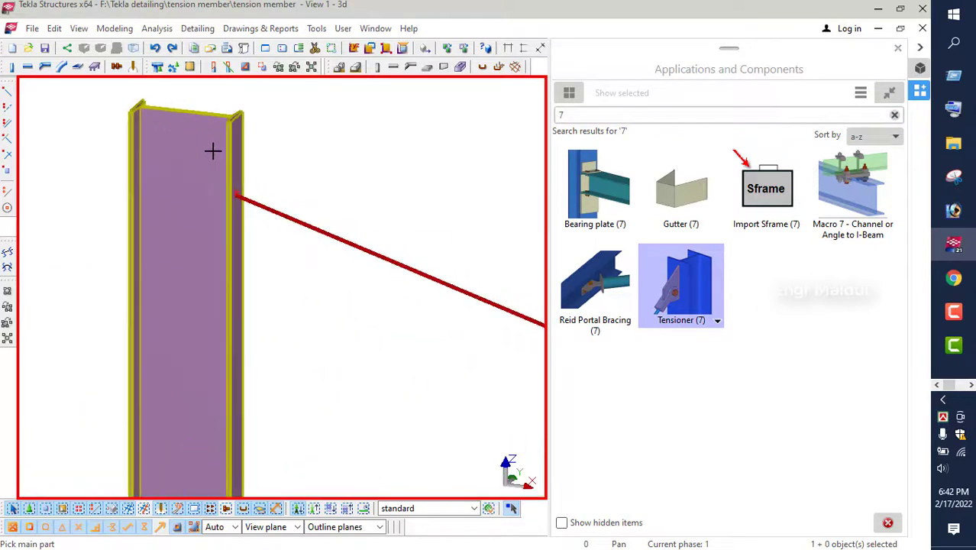
{"action": "scroll", "coordinate": [213, 151], "scroll_direction": "up", "scroll_amount": 3}
{"action": "left_click", "coordinate": [281, 236]}
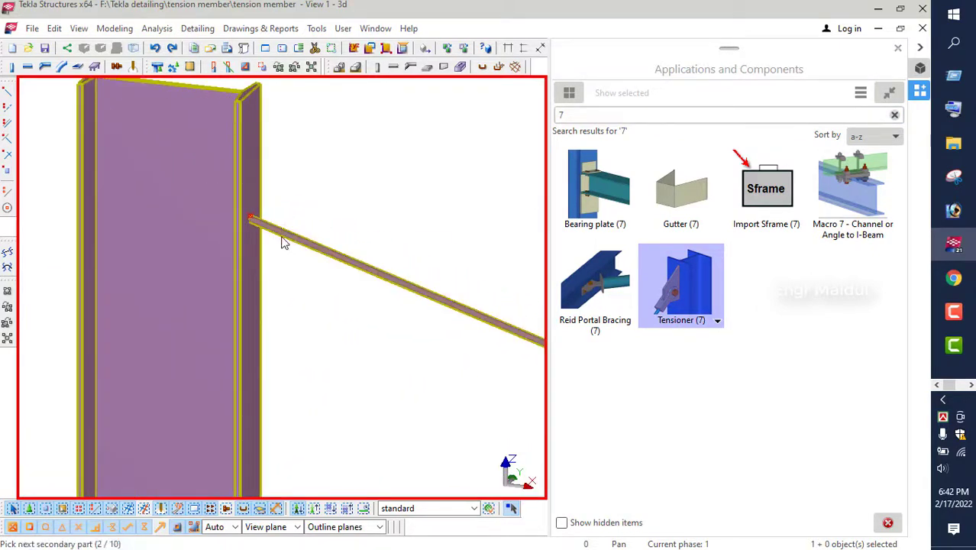
{"action": "middle_click", "coordinate": [281, 235]}
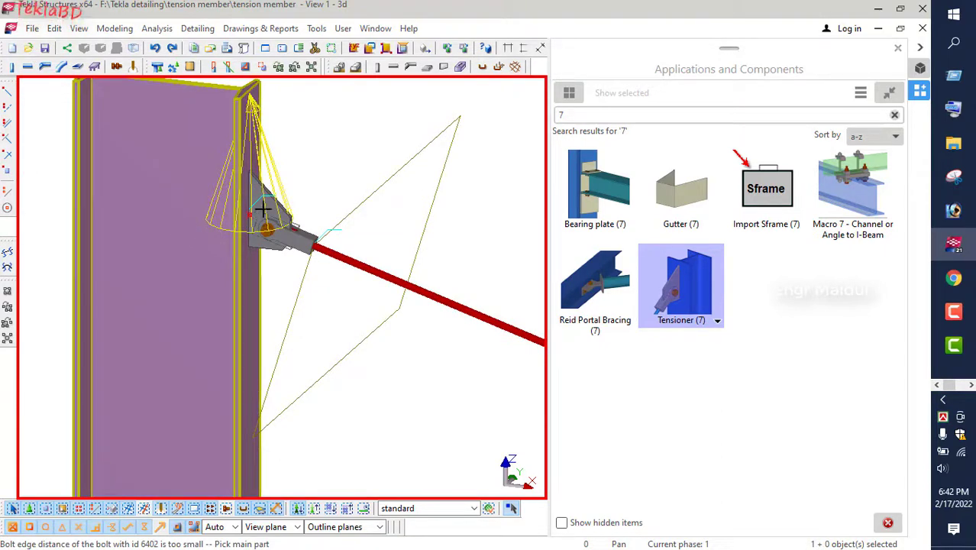
{"action": "scroll", "coordinate": [257, 200], "scroll_direction": "up", "scroll_amount": 3}
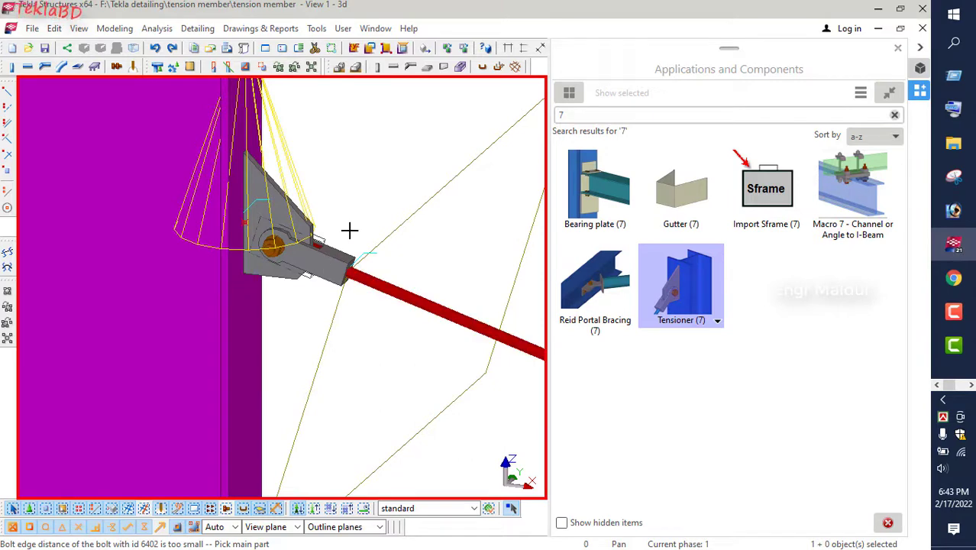
{"action": "right_click", "coordinate": [337, 177]}
{"action": "left_click", "coordinate": [349, 180]}
{"action": "scroll", "coordinate": [348, 177], "scroll_direction": "down", "scroll_amount": 1}
{"action": "middle_click_drag", "start_coordinate": [348, 177], "coordinate": [278, 292], "text": "ctrl"}
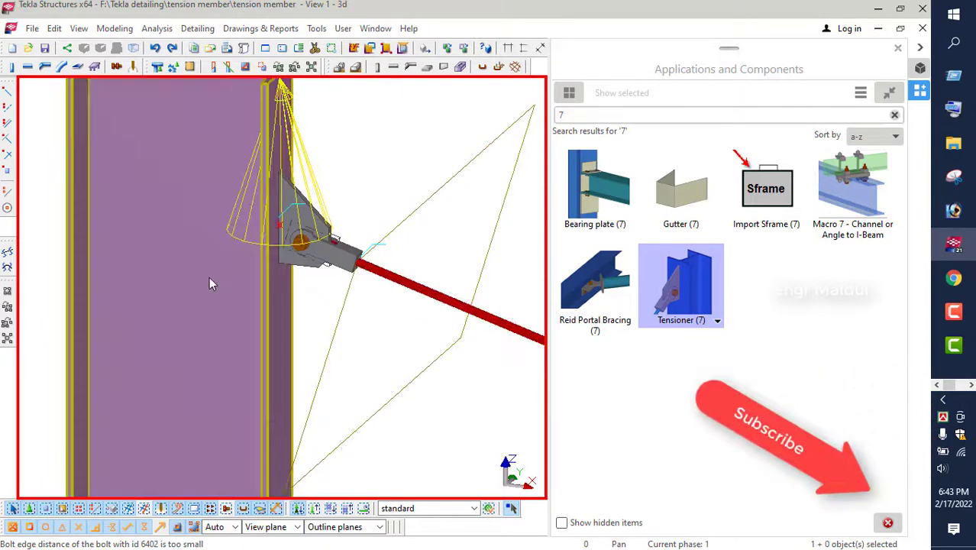
- Connect the rod's lower end to the rear cantilever beam with Tensioner (7), taking the beam as main part and the rod as secondary
{"action": "scroll", "coordinate": [210, 278], "scroll_direction": "down", "scroll_amount": 3}
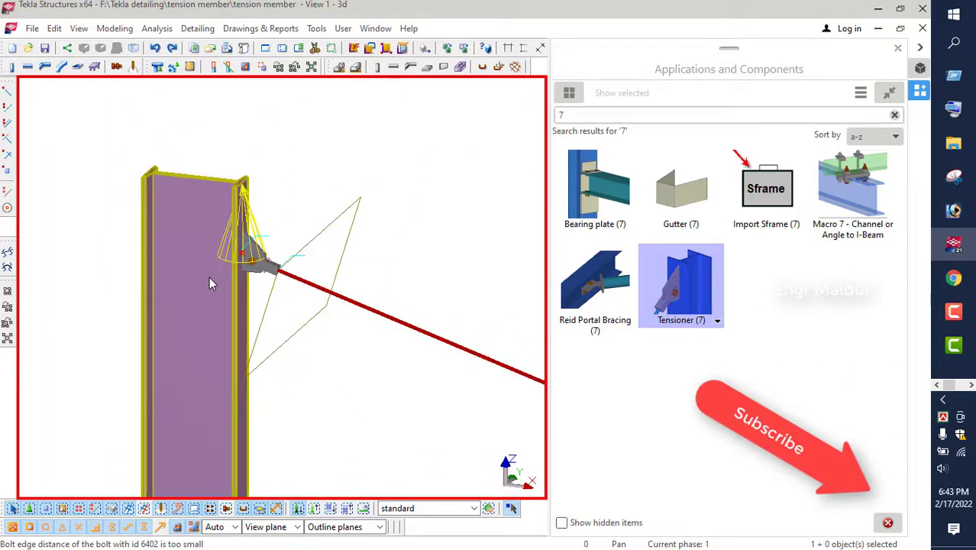
{"action": "scroll", "coordinate": [209, 276], "scroll_direction": "down", "scroll_amount": 6}
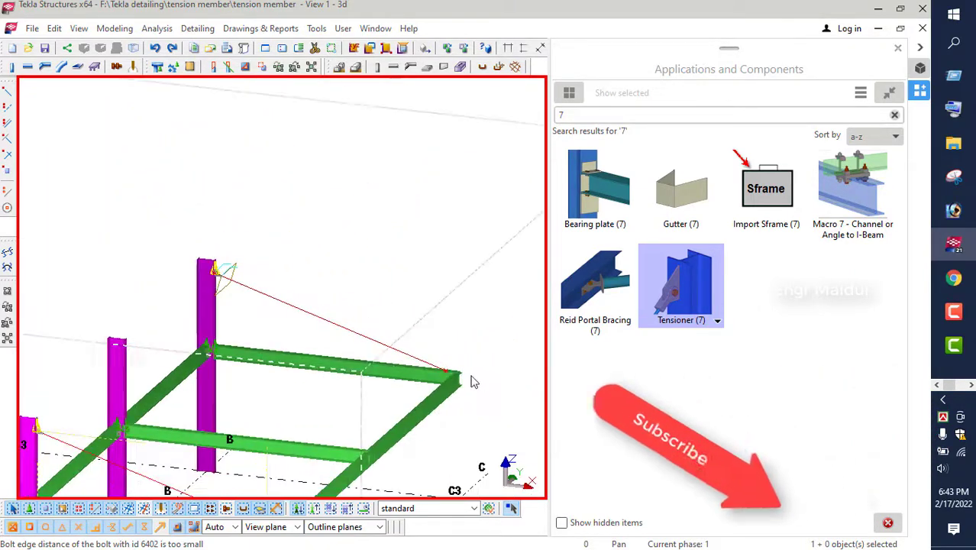
{"action": "scroll", "coordinate": [468, 378], "scroll_direction": "up", "scroll_amount": 10}
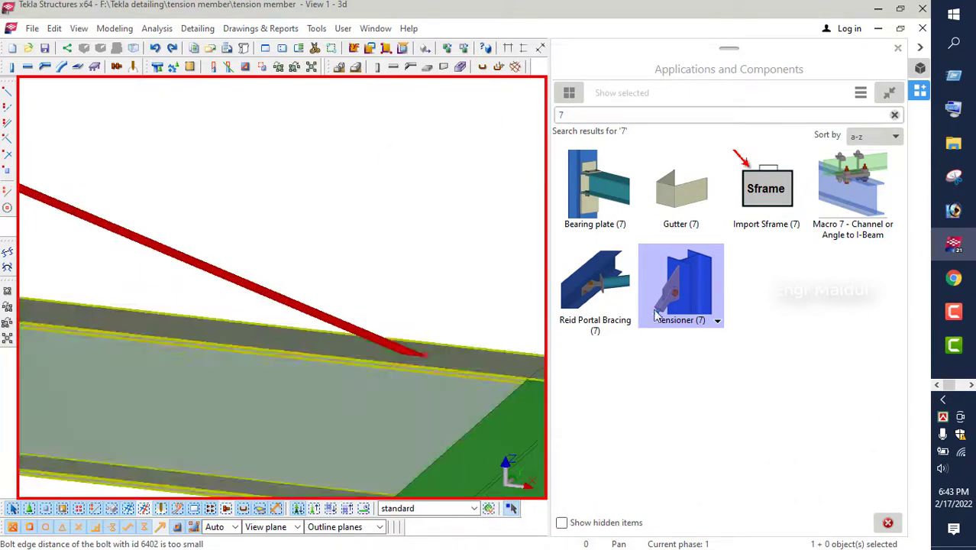
{"action": "left_click", "coordinate": [664, 300]}
{"action": "left_click", "coordinate": [352, 336]}
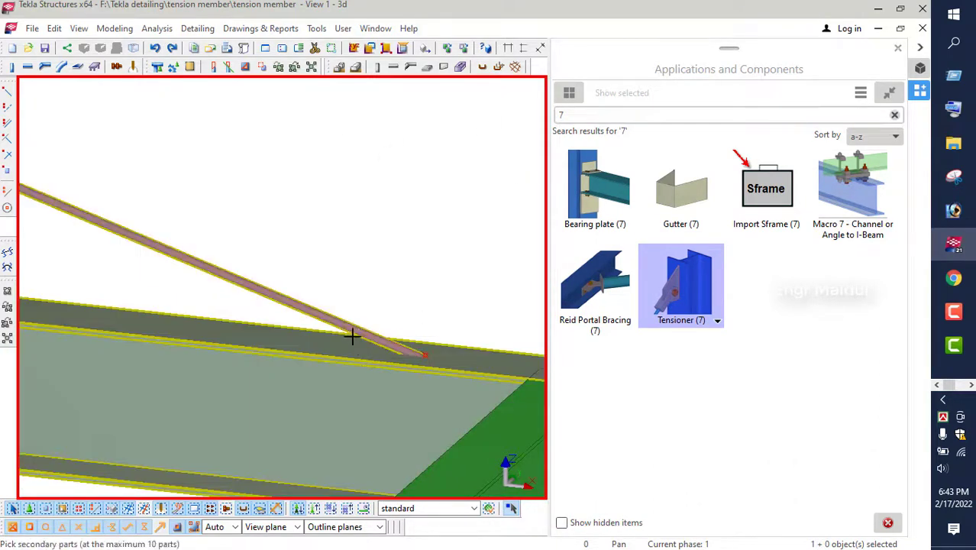
{"action": "left_click", "coordinate": [351, 329]}
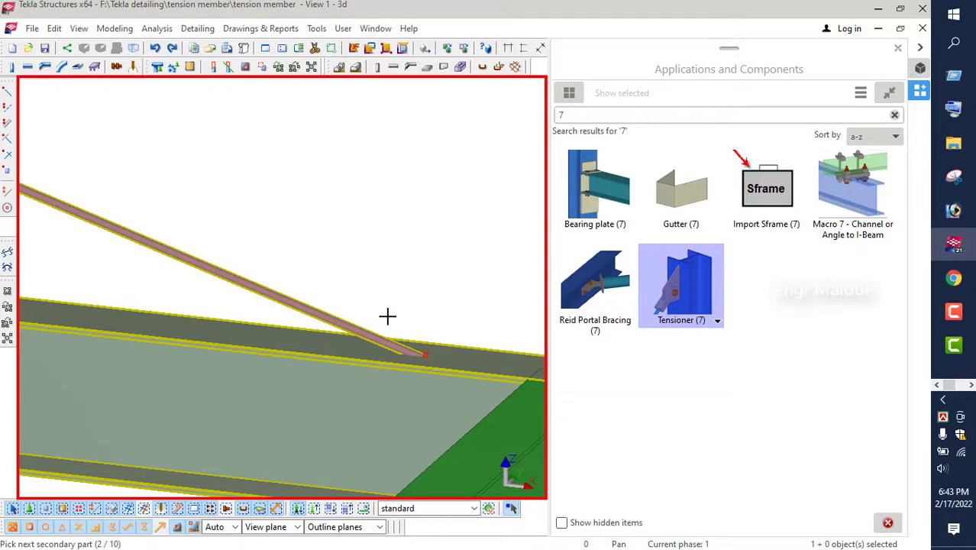
{"action": "middle_click", "coordinate": [387, 315]}
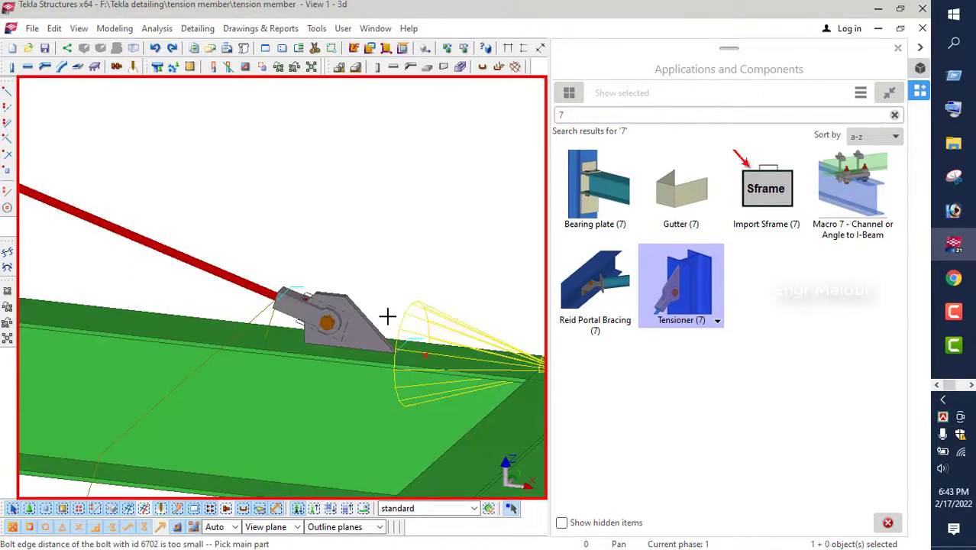
{"action": "scroll", "coordinate": [397, 336], "scroll_direction": "down", "scroll_amount": 5}
{"action": "middle_click_drag", "start_coordinate": [401, 342], "coordinate": [351, 372]}
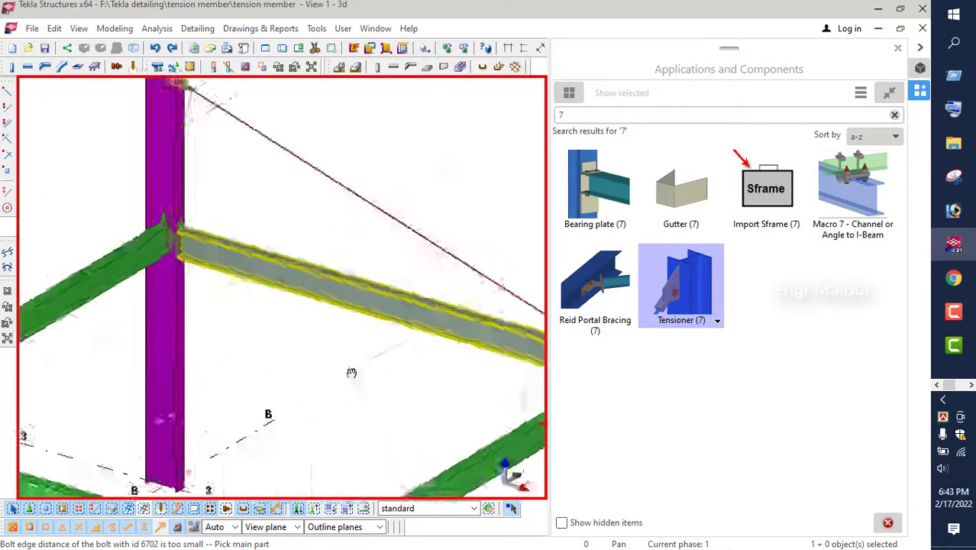
{"action": "scroll", "coordinate": [351, 372], "scroll_direction": "down", "scroll_amount": 5}
{"action": "scroll", "coordinate": [461, 381], "scroll_direction": "up", "scroll_amount": 2}
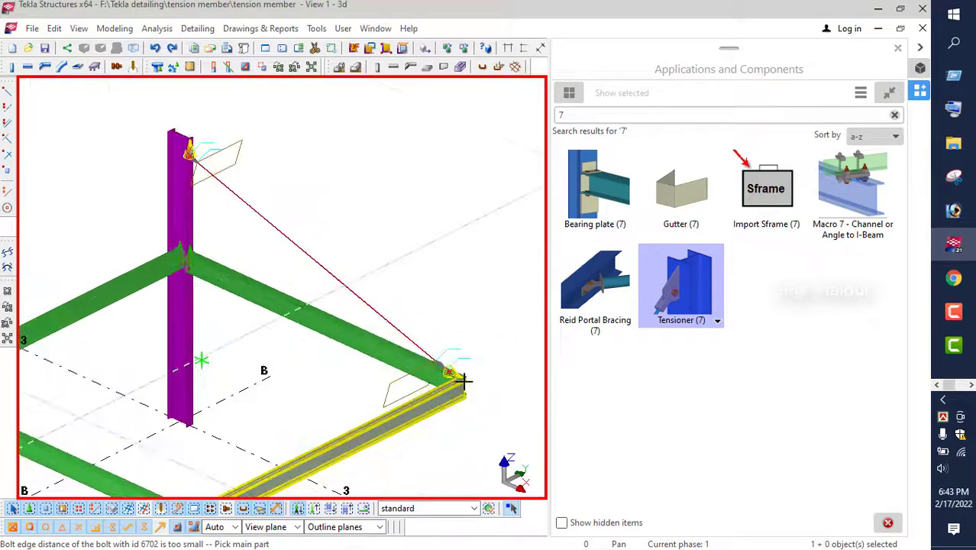
{"action": "scroll", "coordinate": [463, 380], "scroll_direction": "up", "scroll_amount": 8}
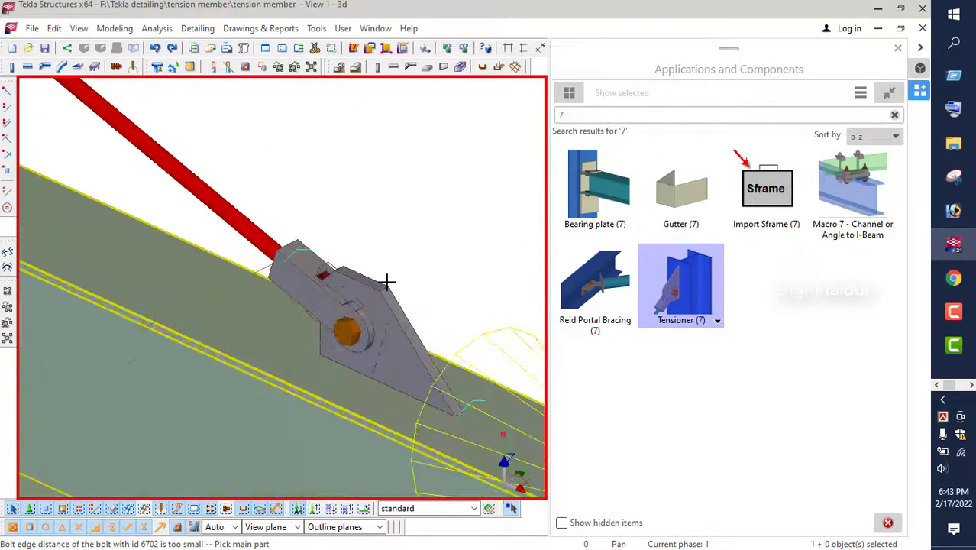
{"action": "right_click", "coordinate": [431, 189]}
{"action": "left_click", "coordinate": [454, 194]}
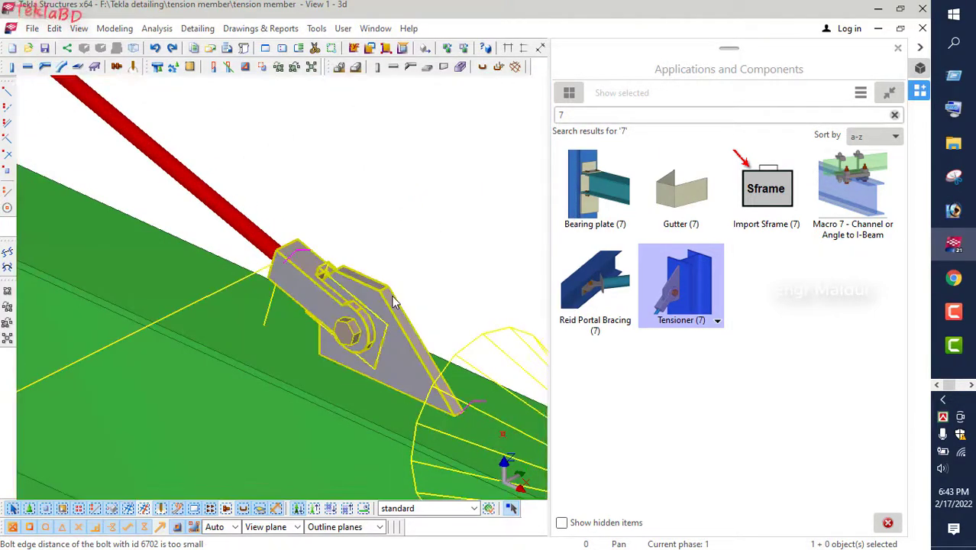
- Examine the plate, fork and parameter settings of the tensioner on the rear beam without applying changes
{"action": "double_click", "coordinate": [391, 296]}
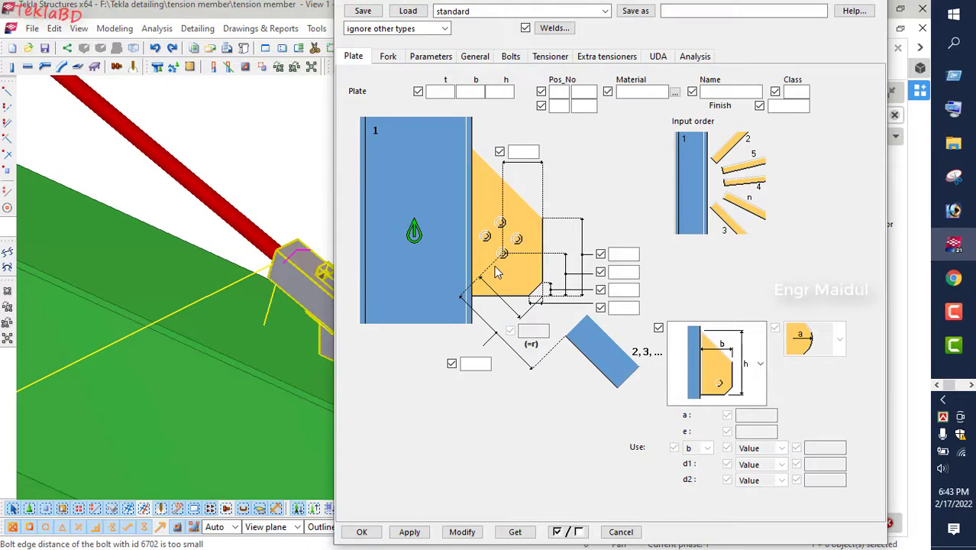
{"action": "left_click", "coordinate": [385, 62]}
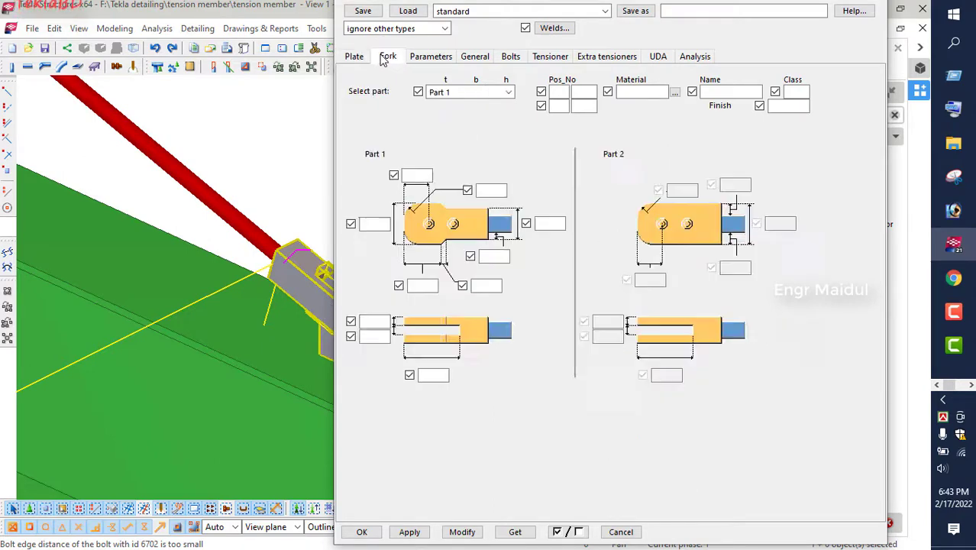
{"action": "left_click", "coordinate": [446, 64]}
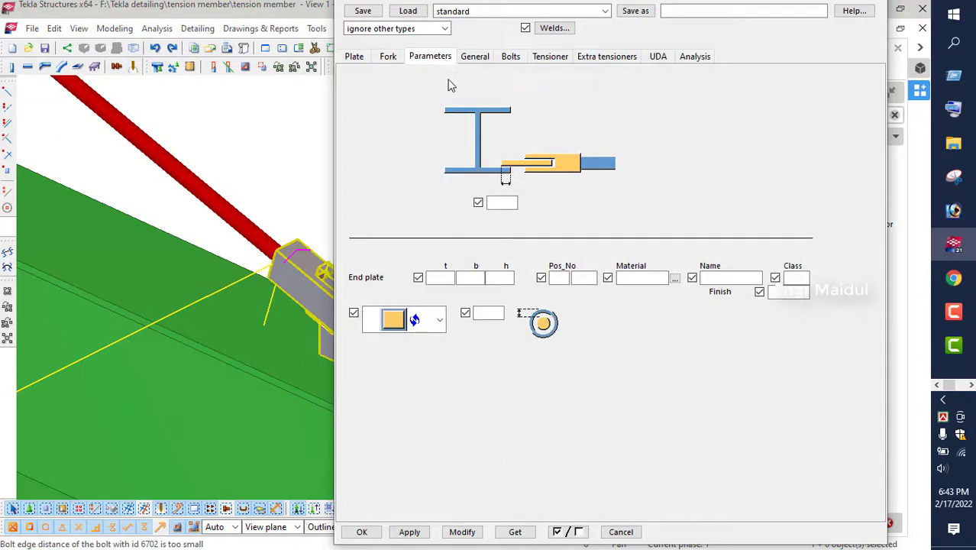
{"action": "left_click", "coordinate": [621, 532]}
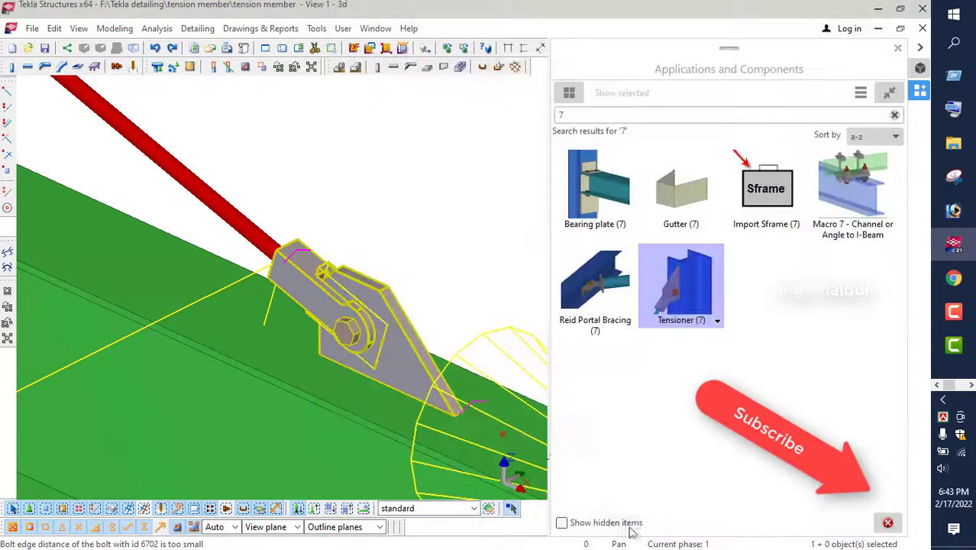
- Close the components catalogue and clear the selection, with the whole frame in view
{"action": "scroll", "coordinate": [474, 374], "scroll_direction": "down", "scroll_amount": 10}
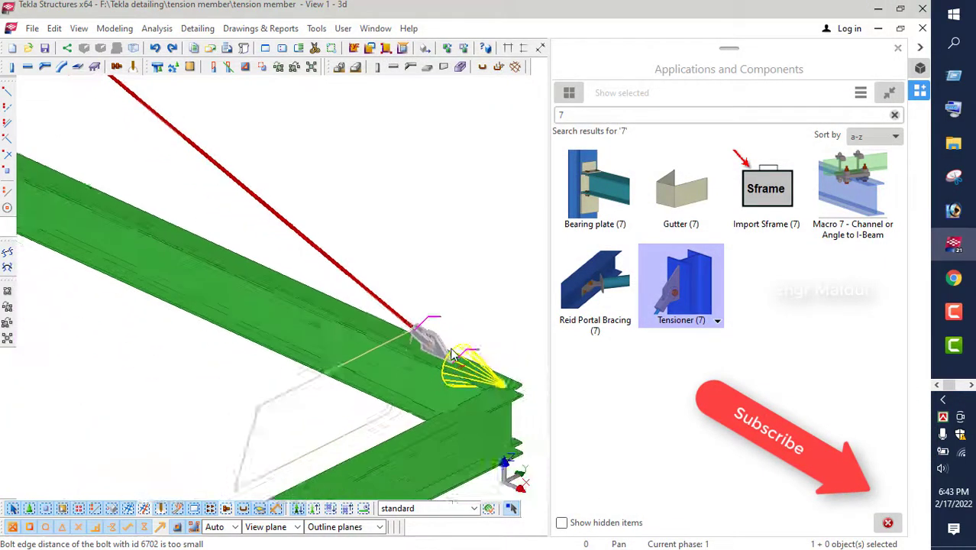
{"action": "scroll", "coordinate": [453, 354], "scroll_direction": "down", "scroll_amount": 10}
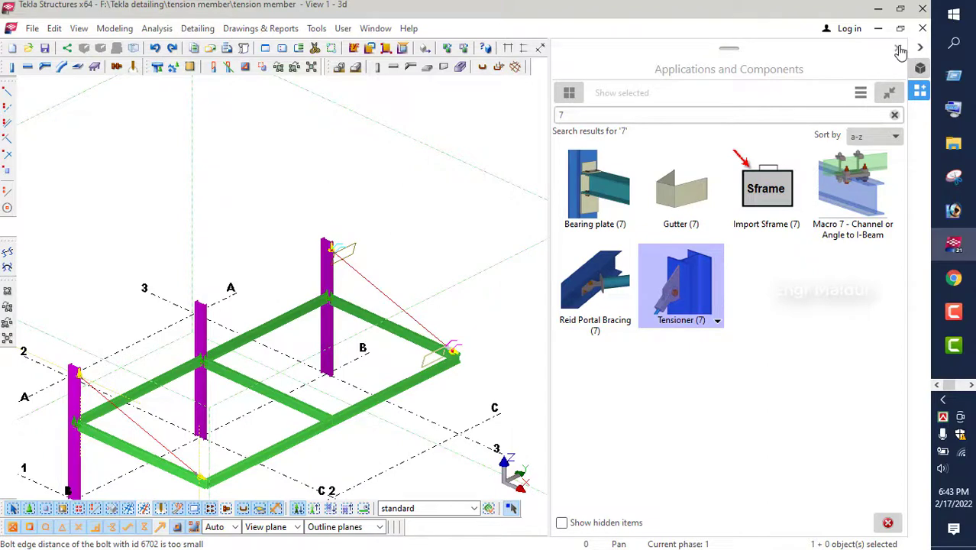
{"action": "left_click", "coordinate": [898, 49]}
{"action": "scroll", "coordinate": [510, 237], "scroll_direction": "down", "scroll_amount": 3}
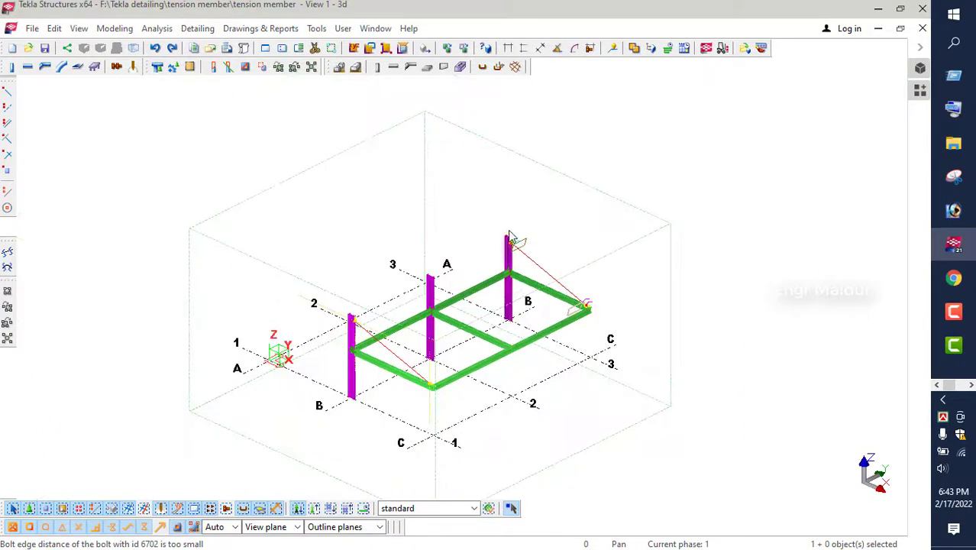
{"action": "scroll", "coordinate": [470, 336], "scroll_direction": "up", "scroll_amount": 2}
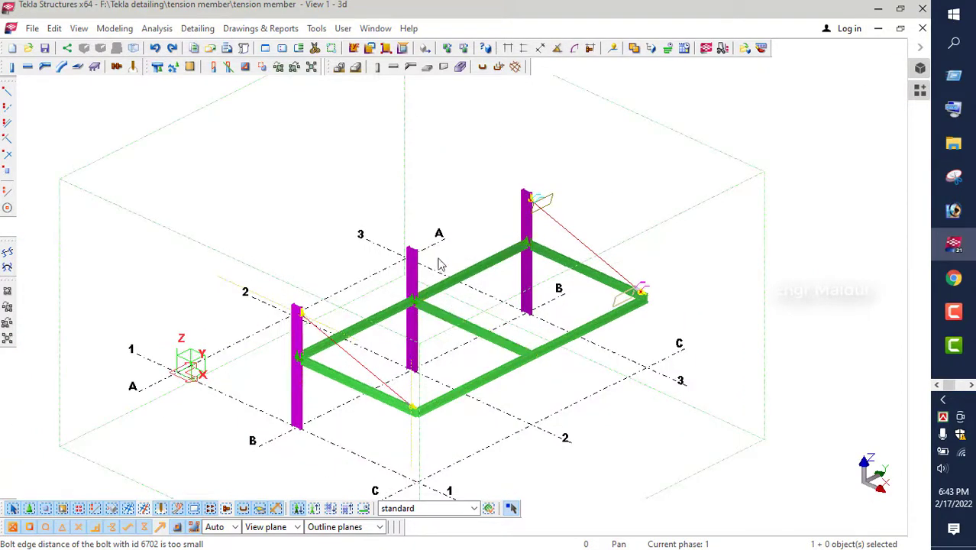
{"action": "right_click", "coordinate": [473, 192]}
{"action": "left_click", "coordinate": [479, 189]}
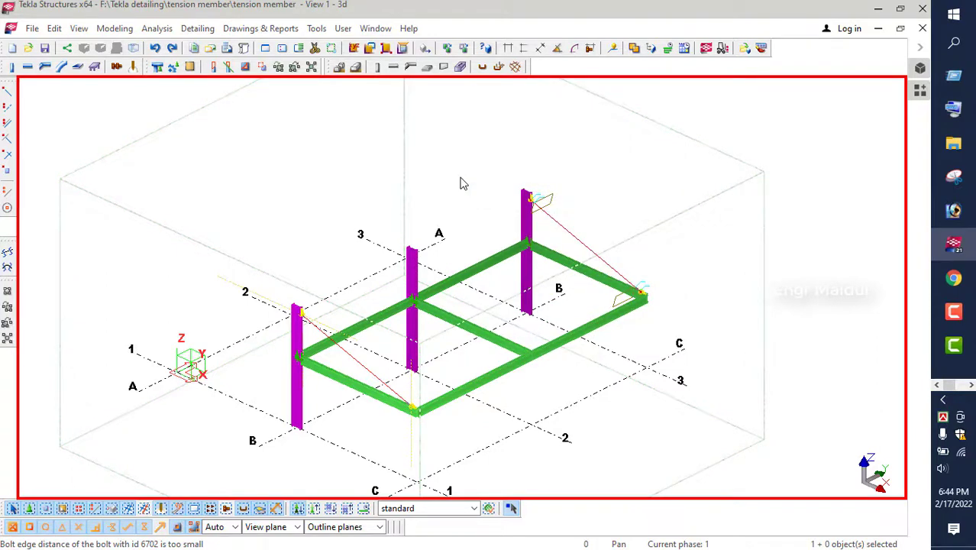
{"action": "right_click", "coordinate": [459, 180]}
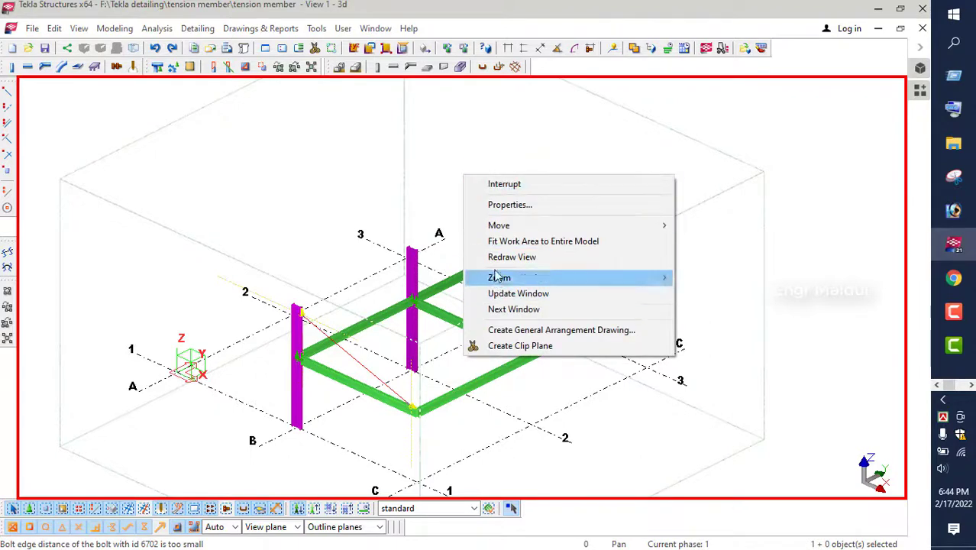